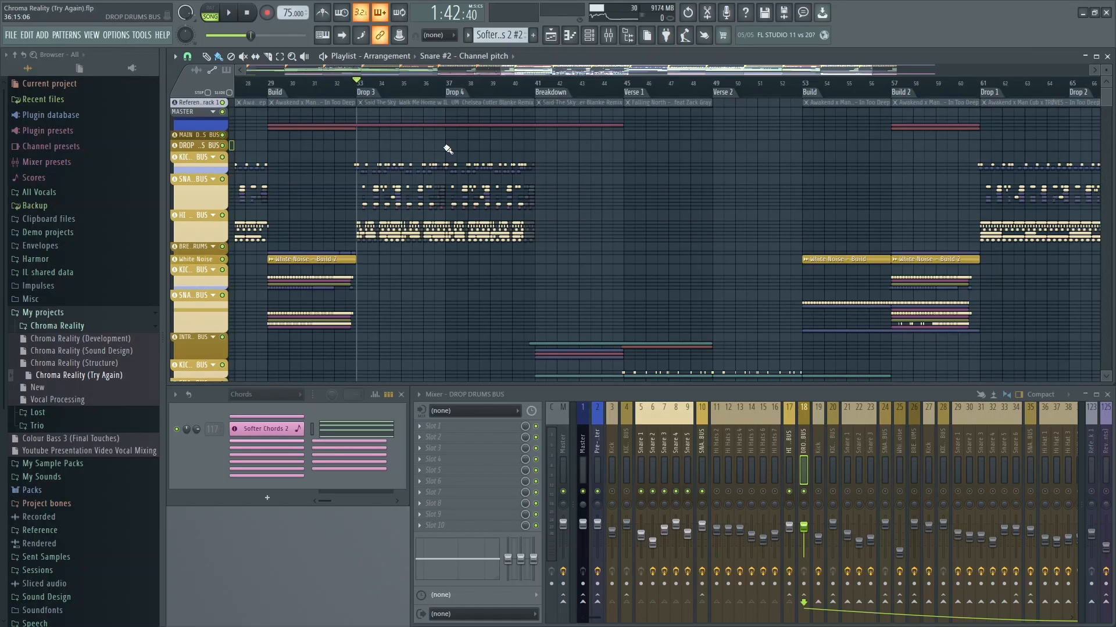
Play the soloed drop drums from the Drop 3 marker, followed by the snare bus on its own.
key("space")
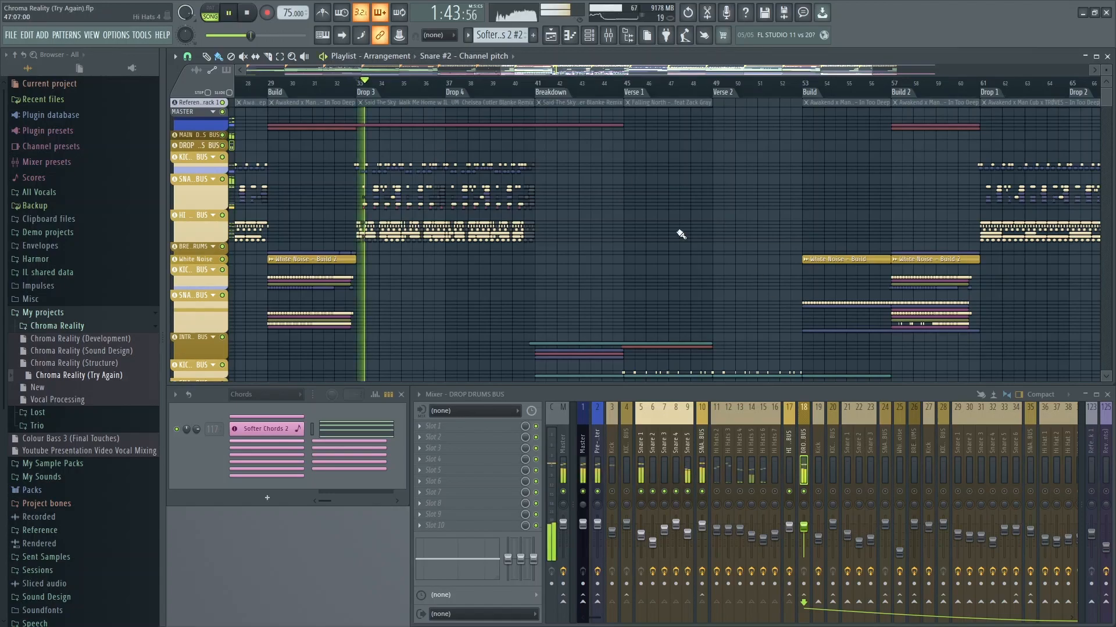
key("space")
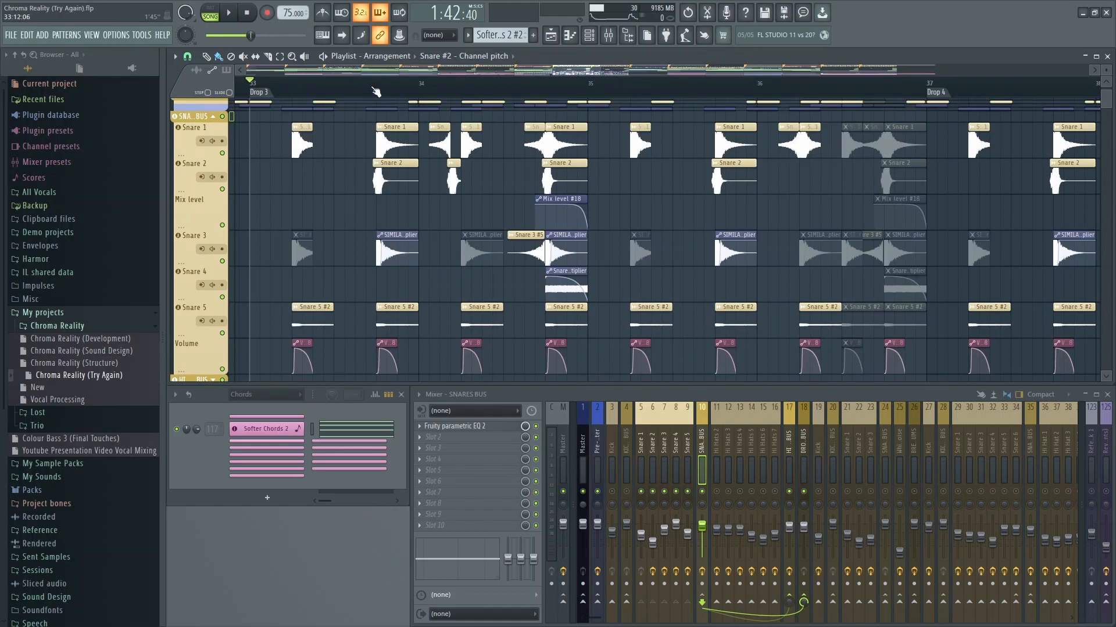
key("space")
key("KP_Multiply")
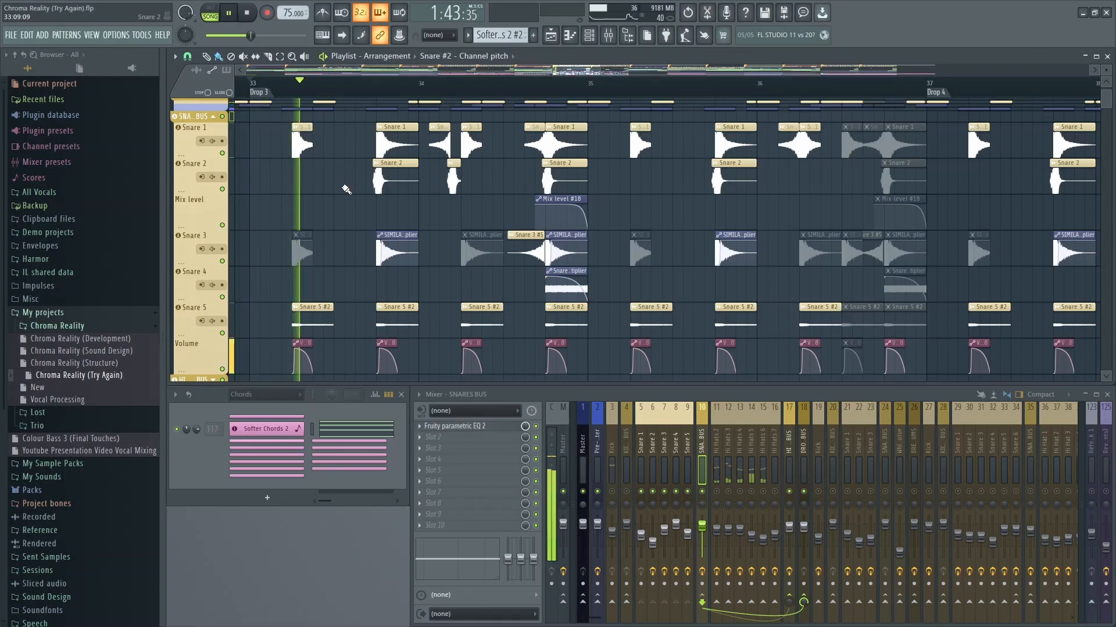
key("space")
Isolate the Snare 5 layer and play it on its own from Drop 3.
left_click(226, 314)
left_click(641, 445)
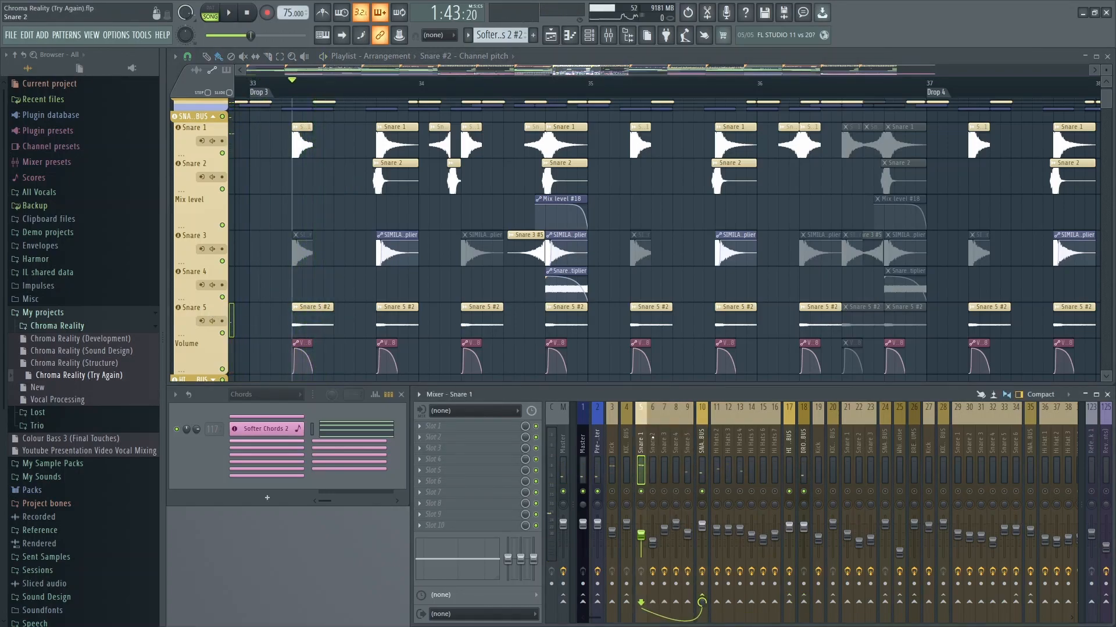
key("space")
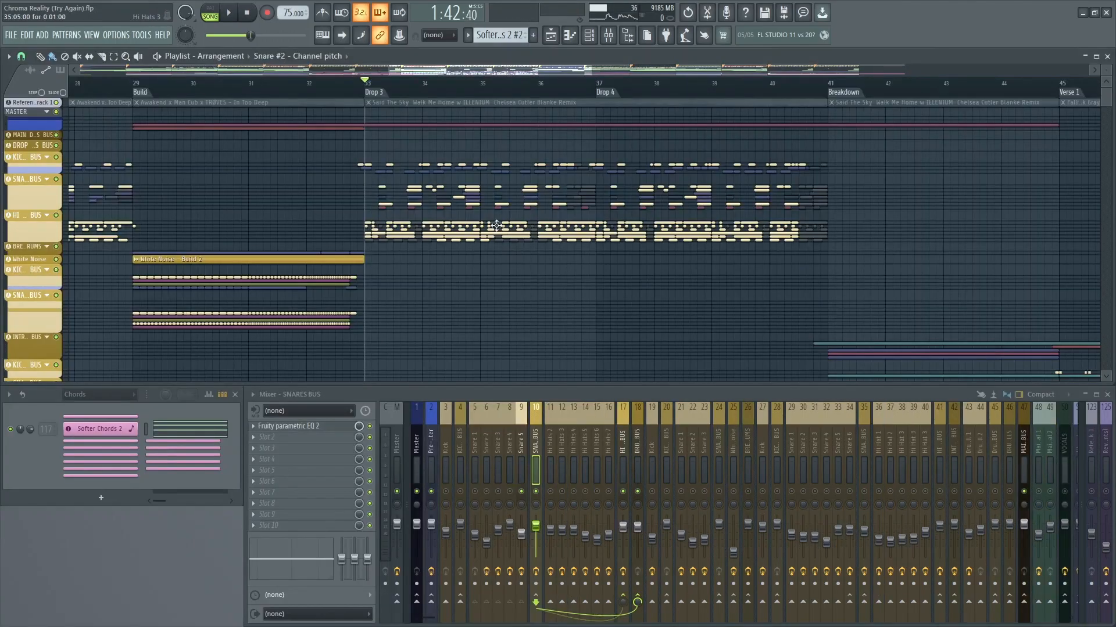
Turn the other mixer tracks back on and compare the Drop 3 drums with Snare 5 muted and unmuted.
right_click(397, 491)
left_click(521, 492)
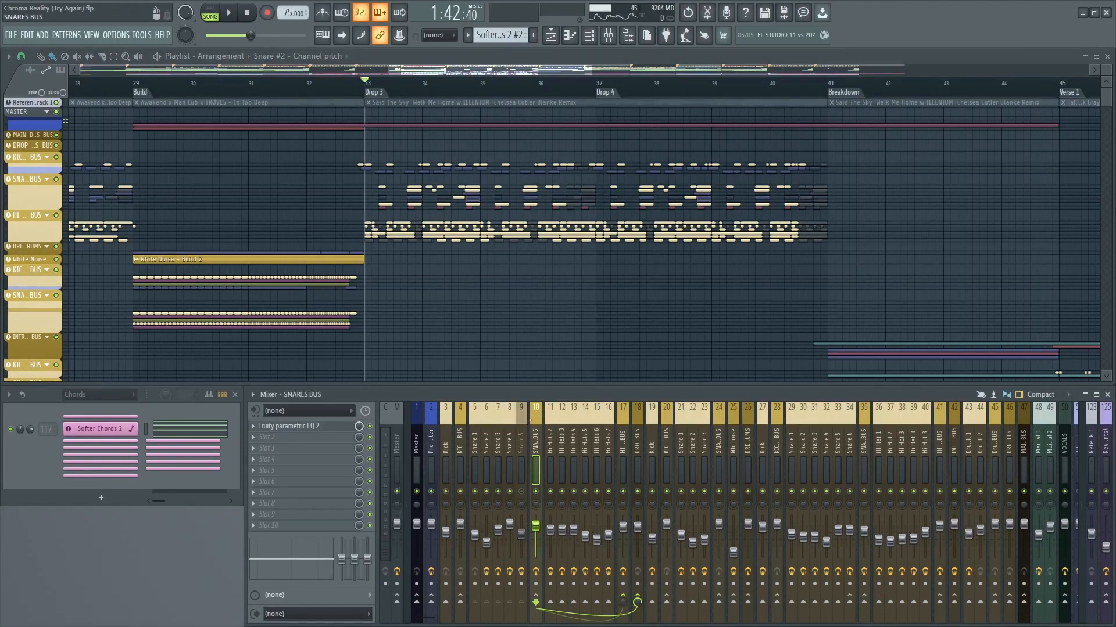
key("space")
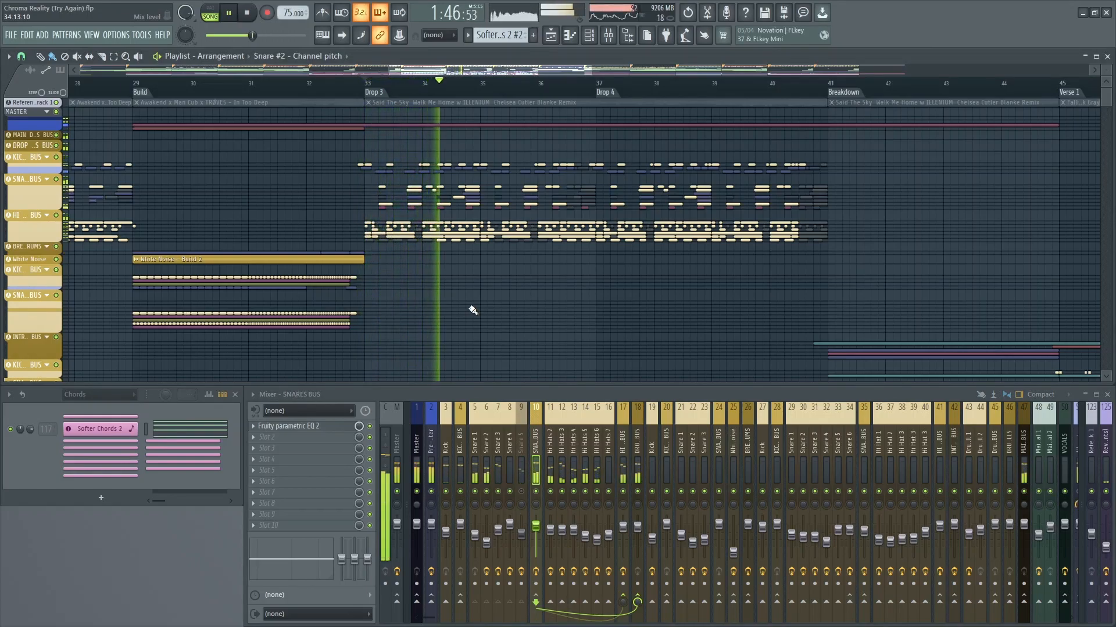
key("space")
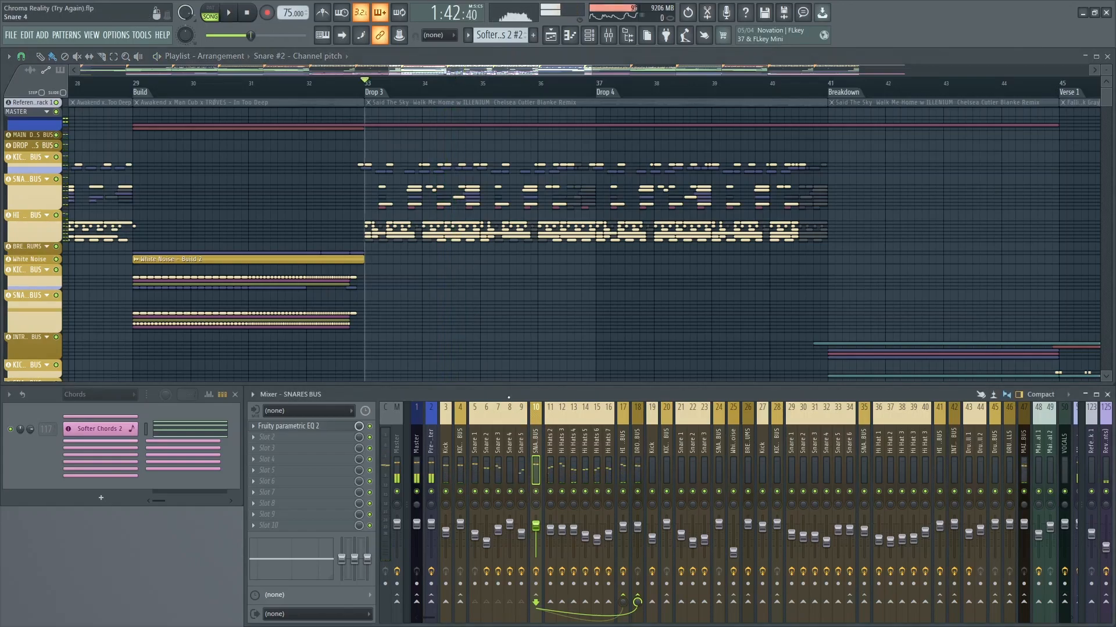
key("space")
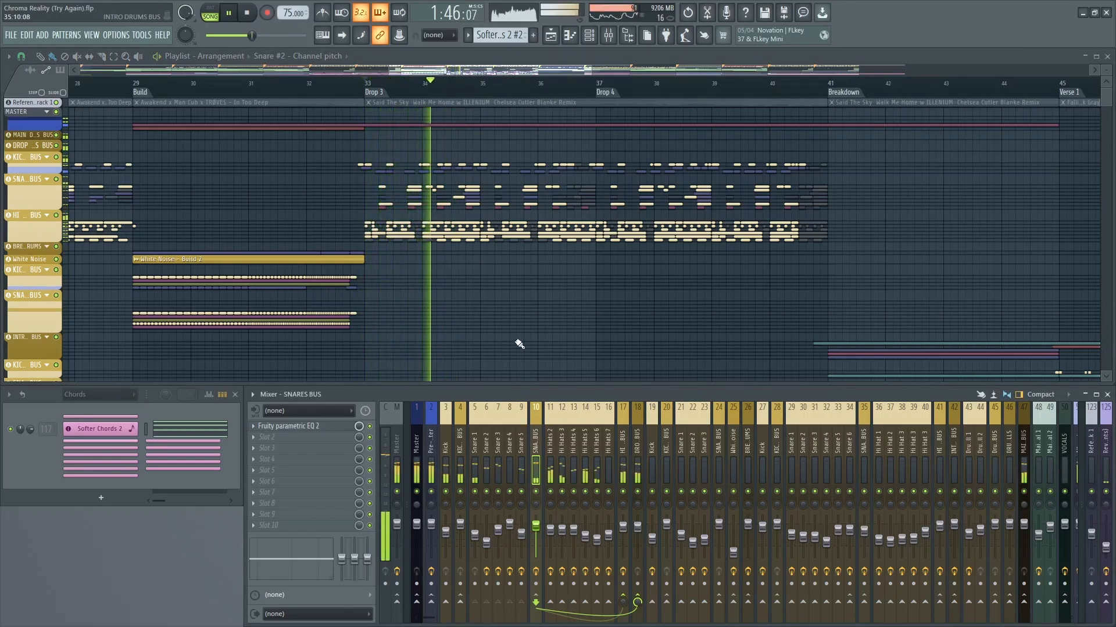
key("space")
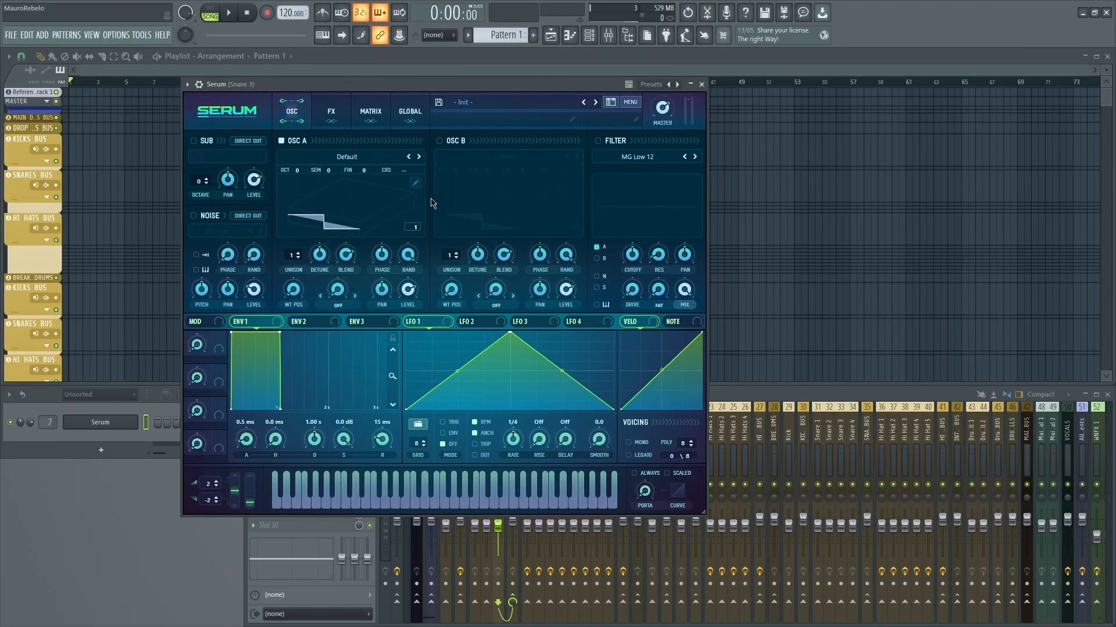
Load the Basic Shapes wavetable in Serum's Osc A and set its unison to 10 voices.
left_click(340, 158)
mouse_move(374, 169)
left_click(441, 190)
left_click(368, 185)
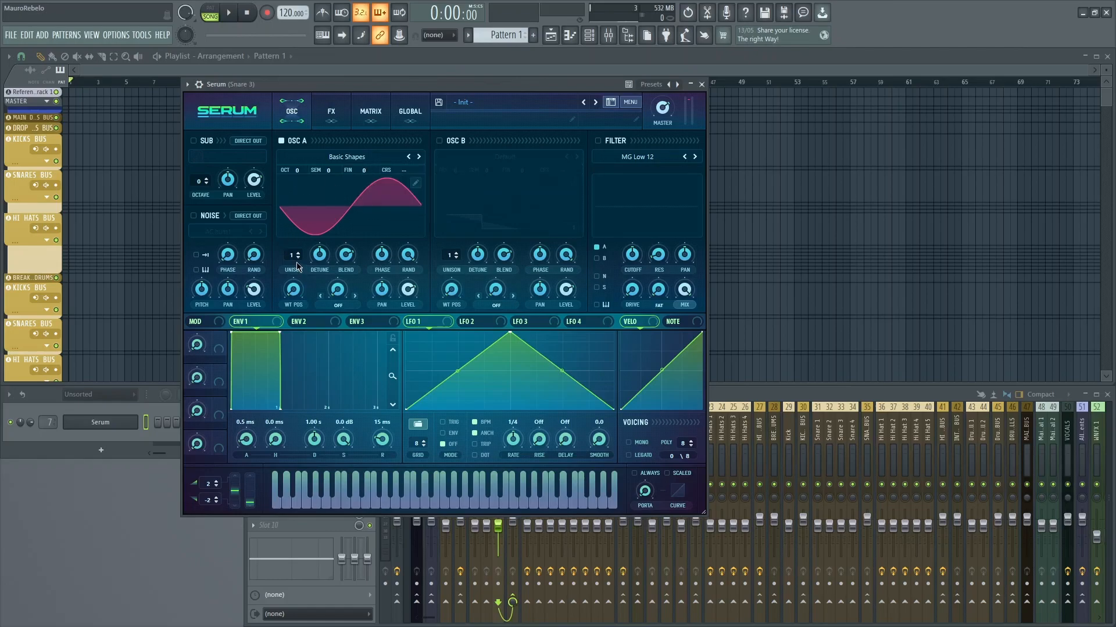
scroll(301, 255, "up", 9)
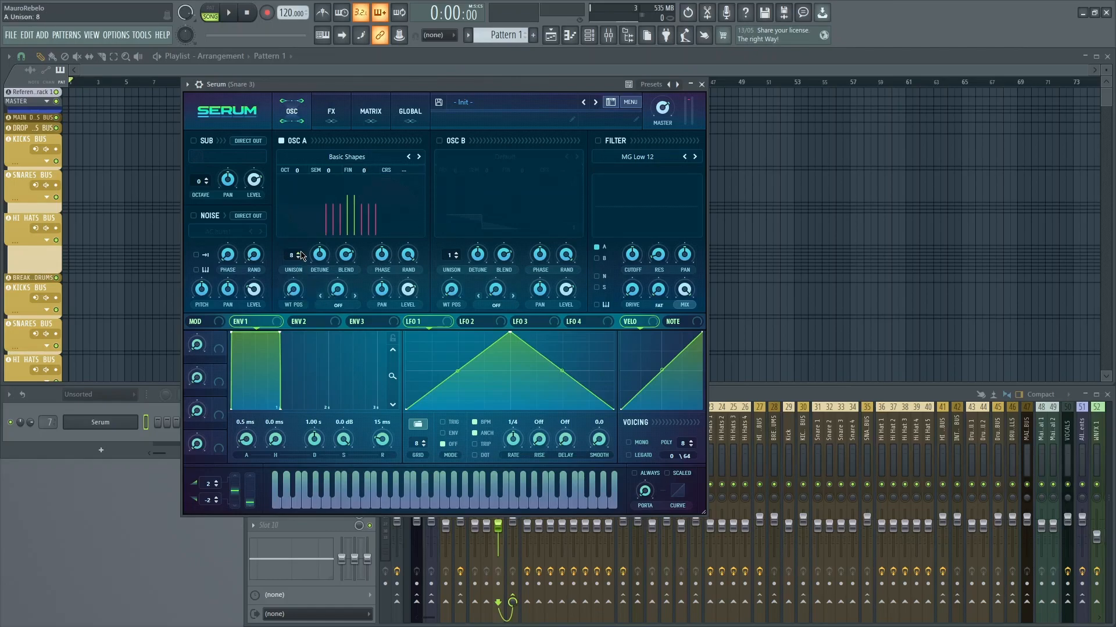
Add a one-beat D#4 note at the start of Serum's piano roll, audition it, and reopen Serum.
left_click(701, 84)
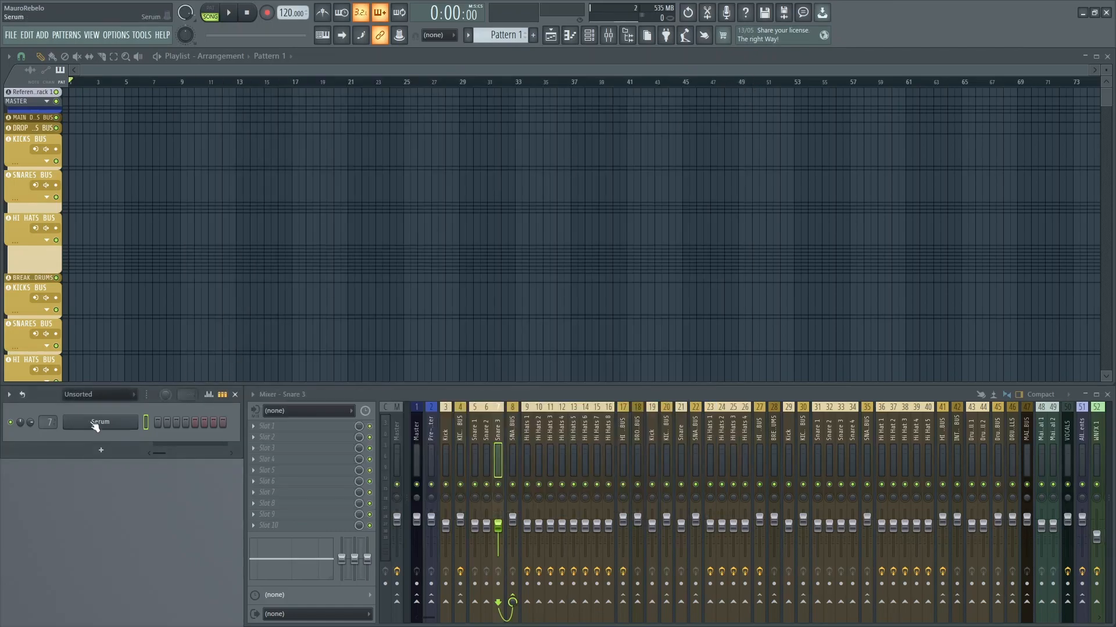
right_click(97, 425)
left_click(82, 273)
scroll(100, 280, "down", 15)
left_click(50, 277)
left_click_drag(49, 276, 74, 293)
key("shift+space")
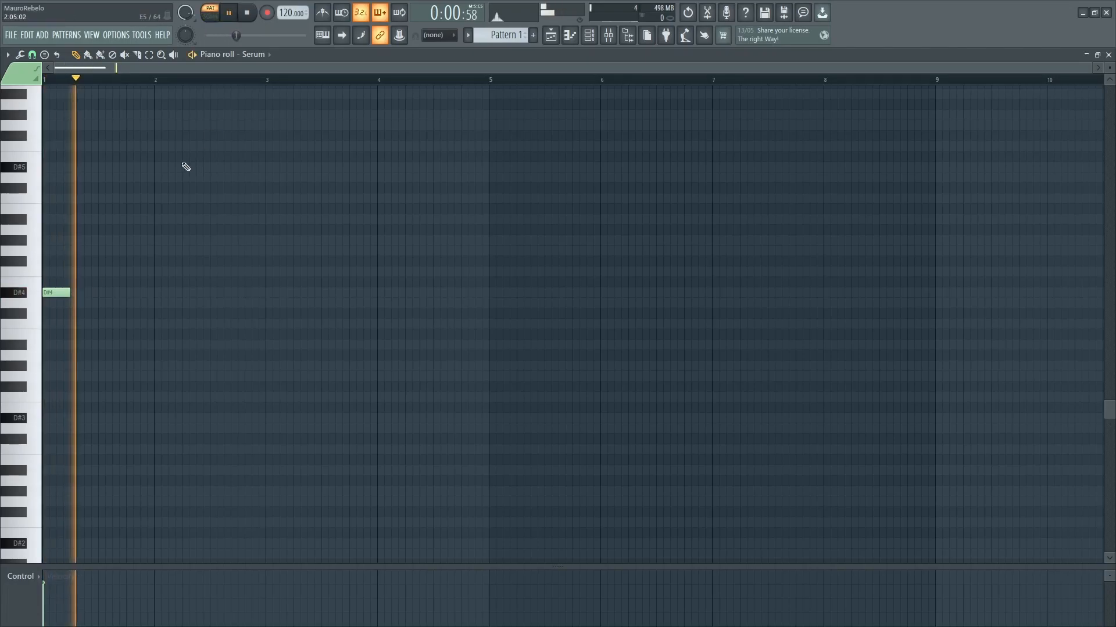
key("shift+space")
key("Escape")
left_click(122, 426)
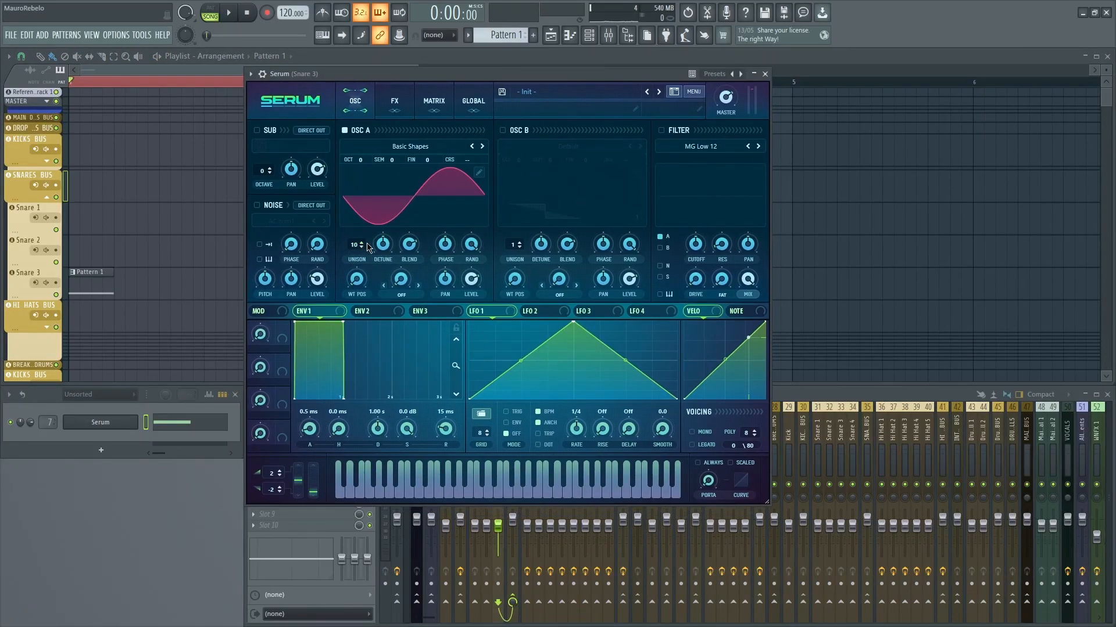
Review Osc A's unison settings among Serum's global options and audition the pattern.
left_click(361, 245)
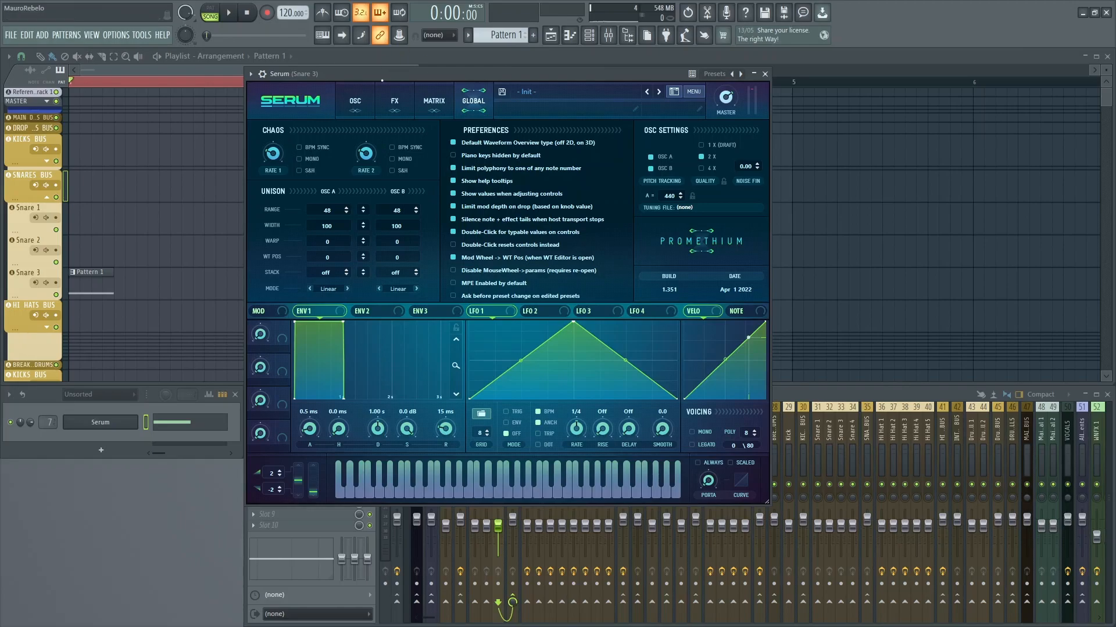
left_click(355, 100)
key("space")
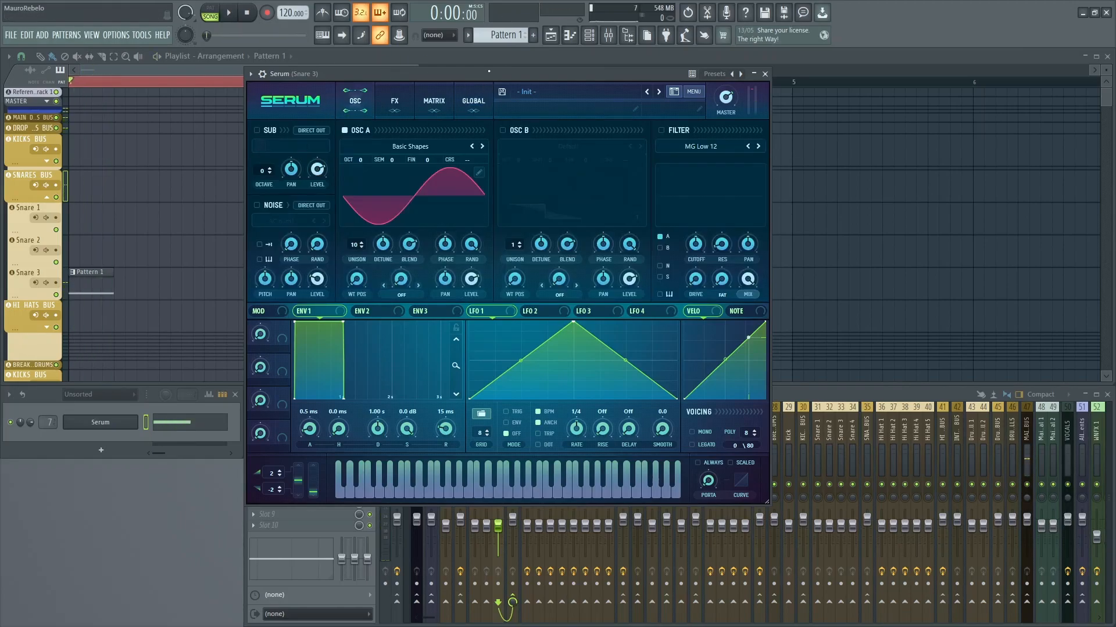
key("space")
Raise Osc A's octave to +3 while auditioning the pitch.
left_click_drag(365, 168, 364, 152)
left_click_drag(368, 149, 356, 163)
key("space")
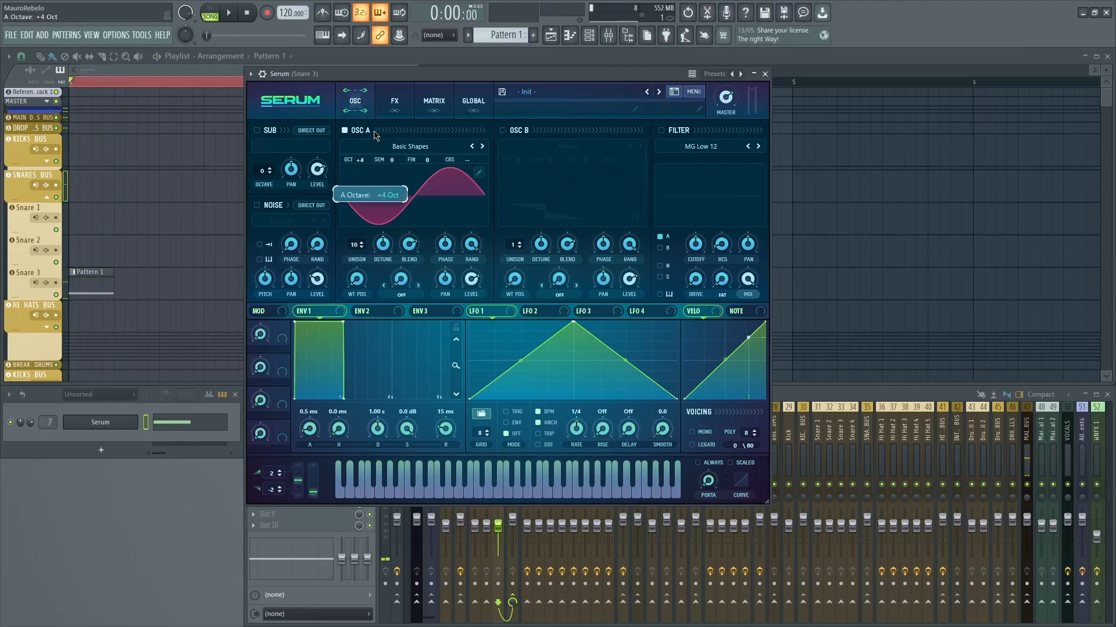
scroll(365, 169, "up", 1)
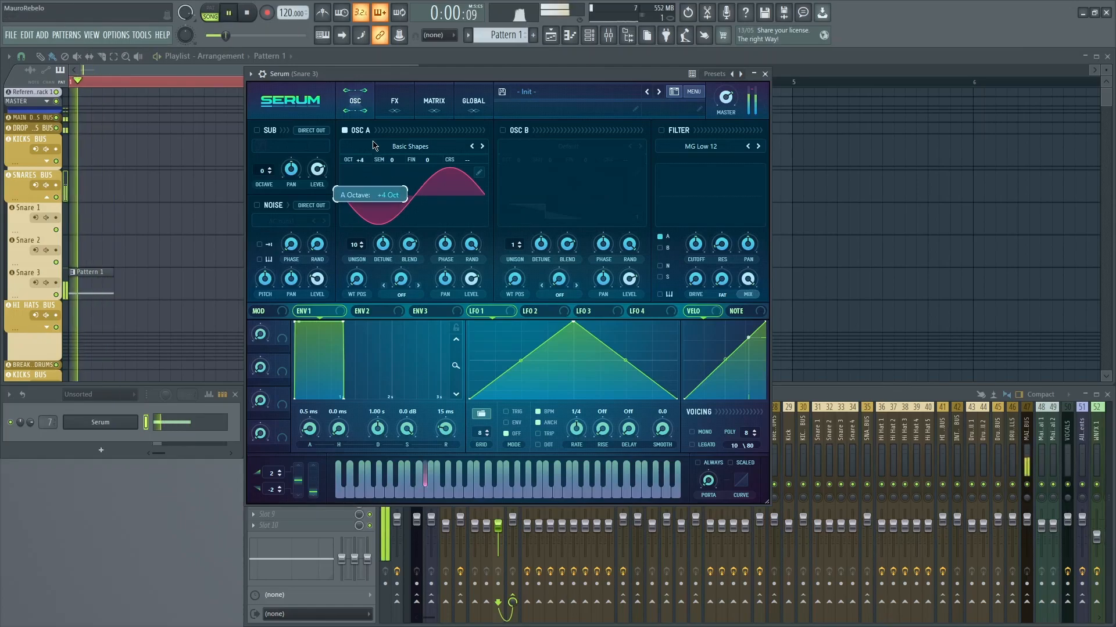
scroll(370, 168, "up", 1)
scroll(369, 167, "down", 1)
key("space")
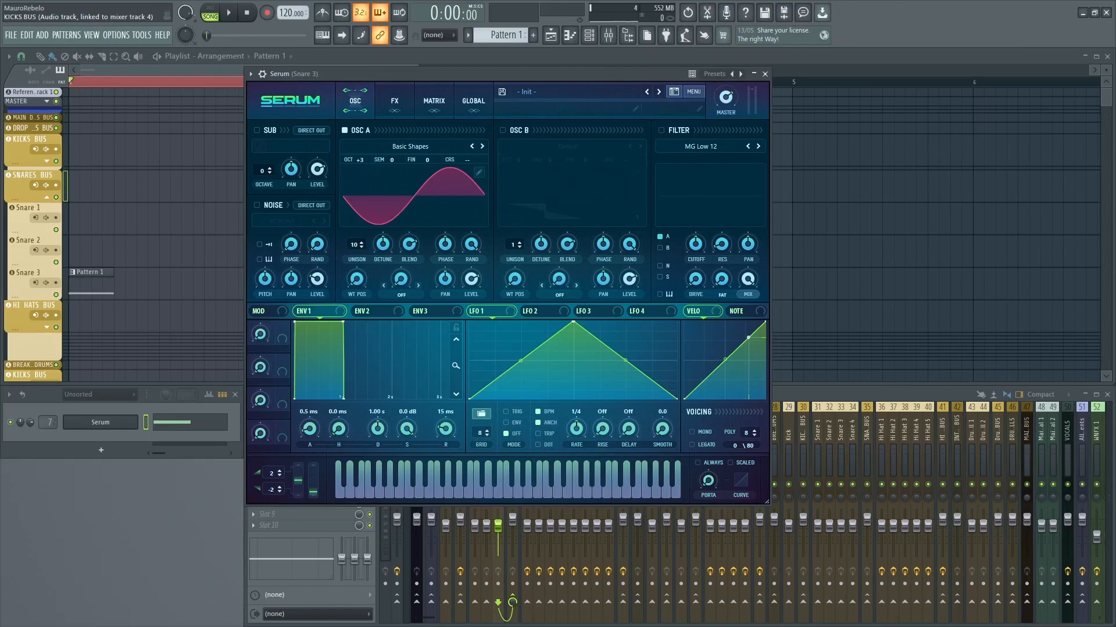
Edit Osc A's first wavetable frame by adding harmonics at bins 3, 5 and 7, and audition it.
left_click(479, 172)
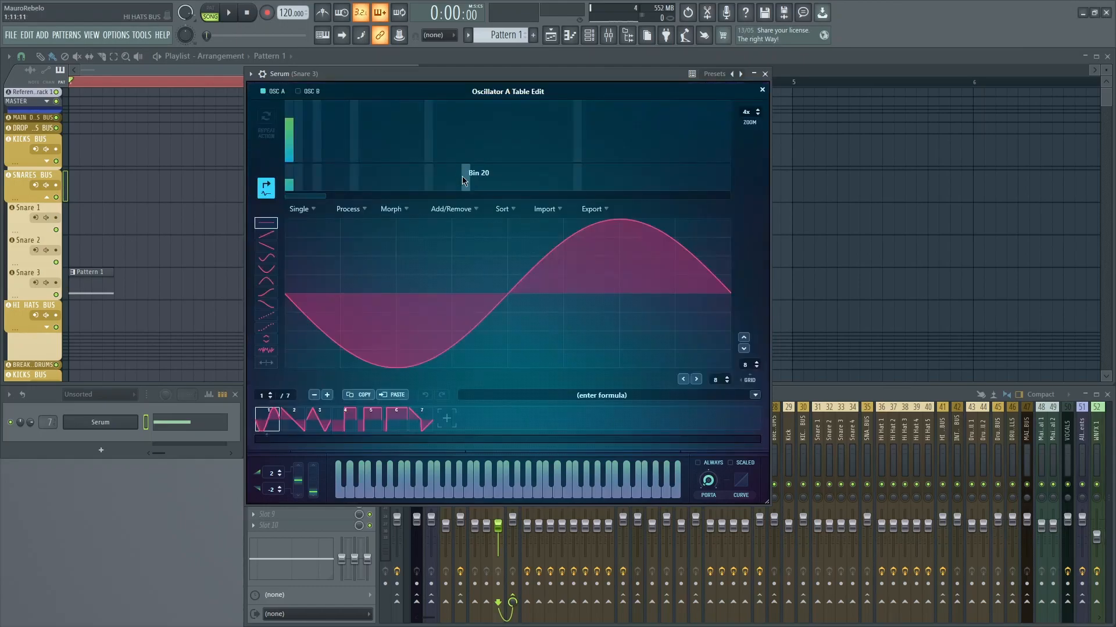
left_click(308, 141)
left_click(327, 150)
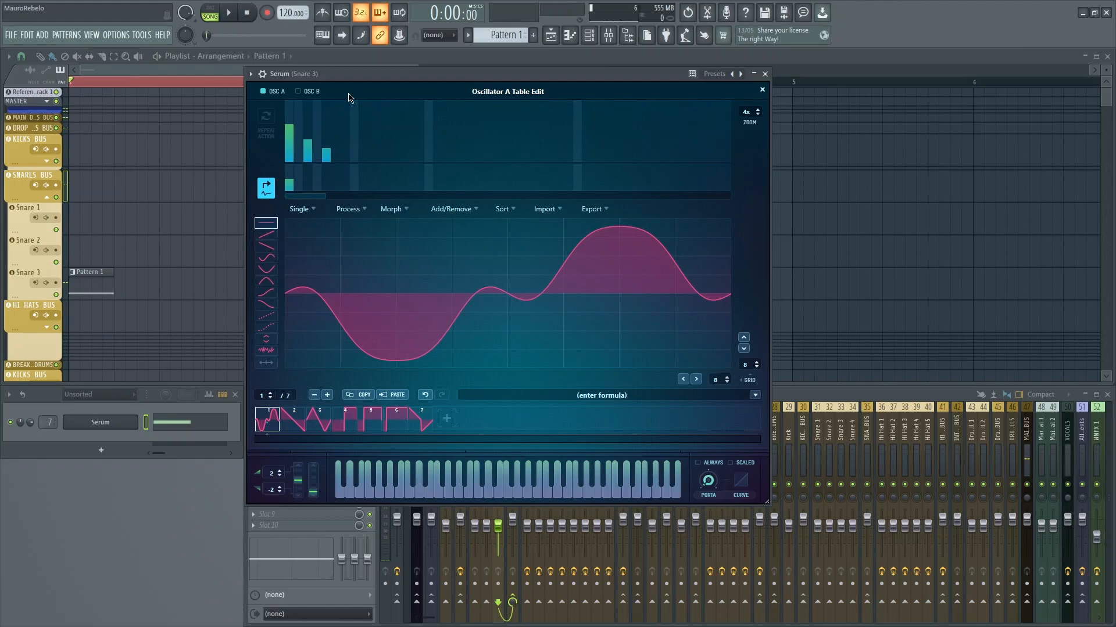
left_click(346, 148)
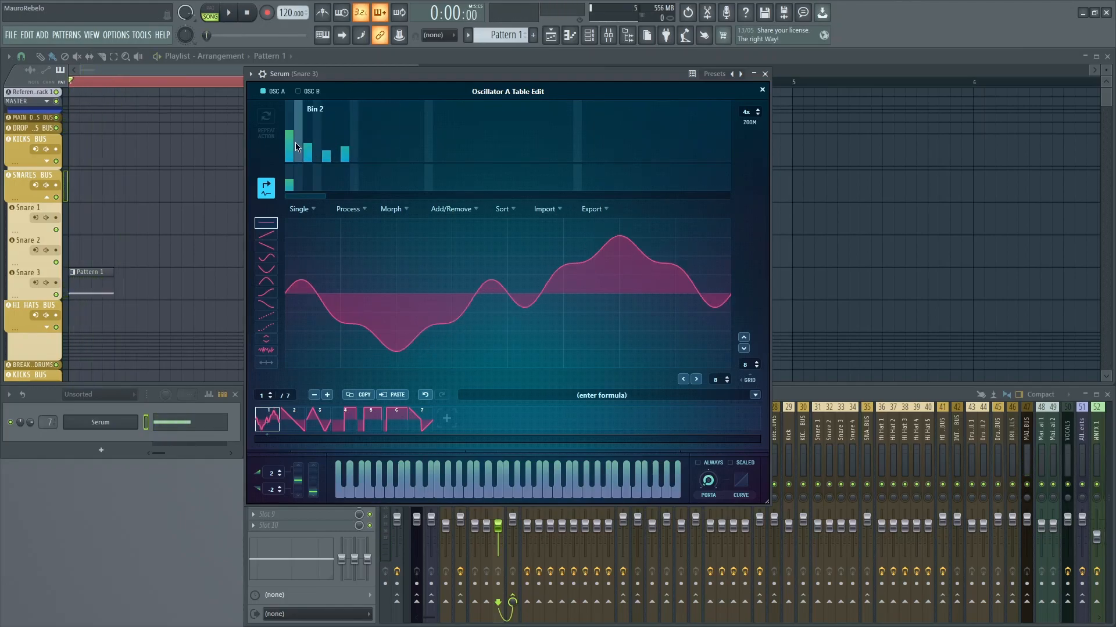
key("space")
key("space")
Remove the bin 3 and bin 7 harmonics from the wavetable frame and audition the sound.
mouse_move(308, 145)
left_mouse_down()
mouse_move(310, 165)
mouse_move(345, 168)
left_mouse_up()
key("space")
key("space")
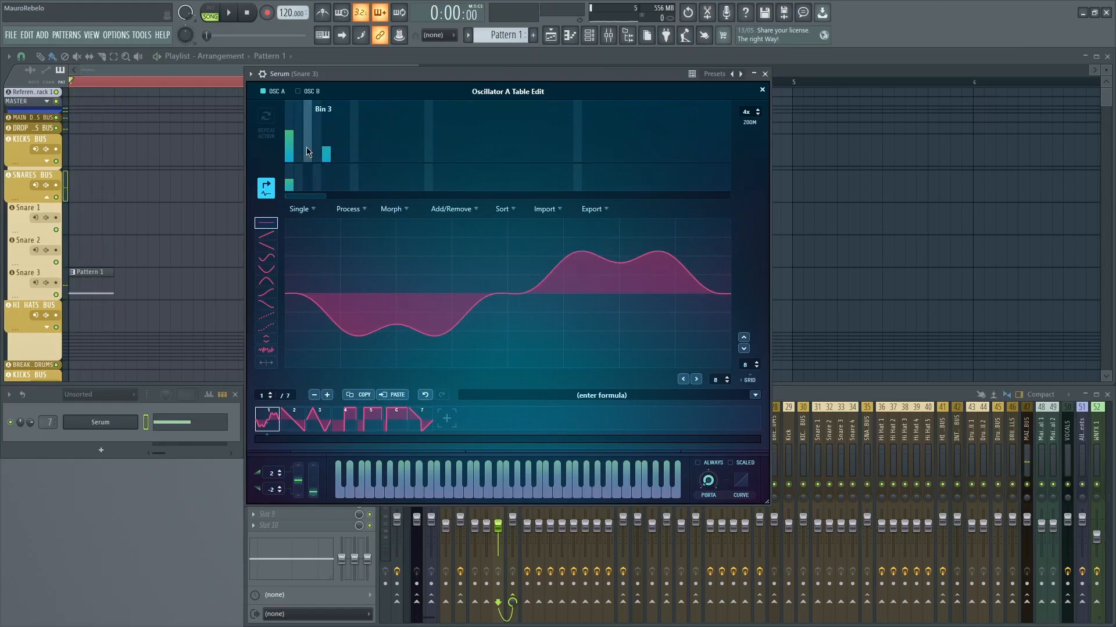
Try a bin 7 harmonic during playback and bring it back down to zero.
key("space")
left_click(345, 148)
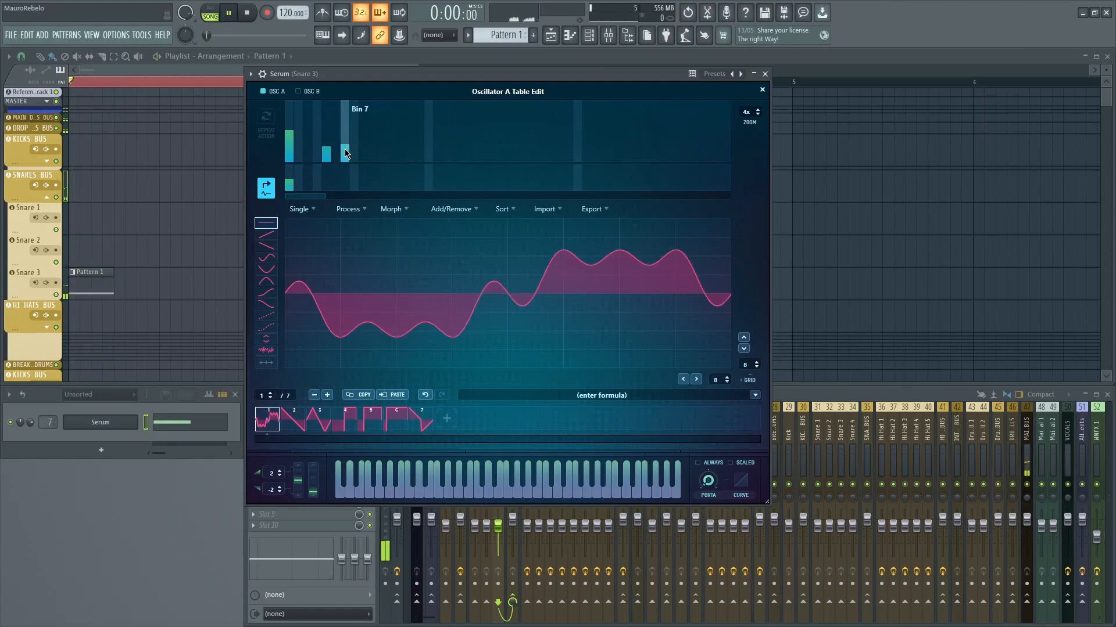
left_click_drag(346, 153, 345, 162)
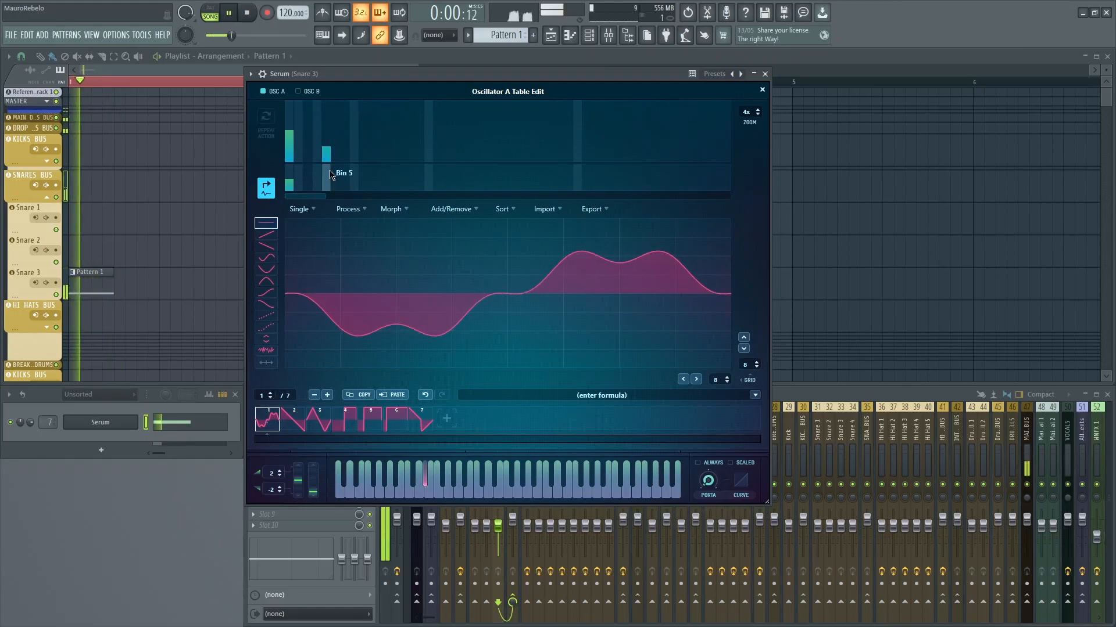
key("space")
Add back the bin 3 harmonic and rebalance the levels of bins 3 and 5 during playback.
left_click(309, 150)
key("space")
left_click(311, 144)
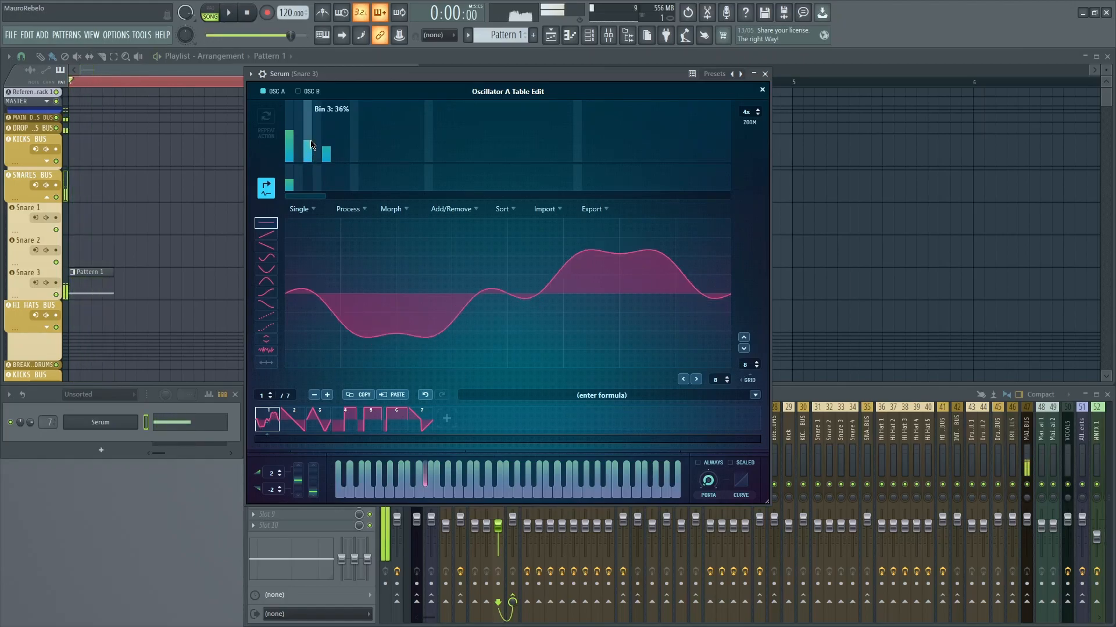
left_click(326, 137)
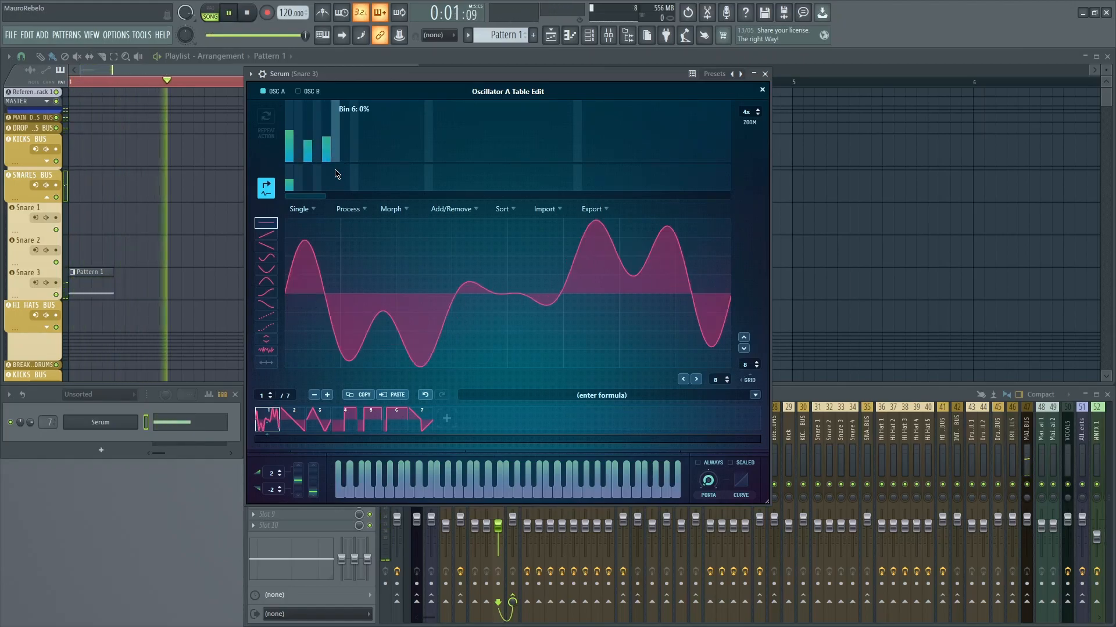
left_click(311, 158)
left_click(309, 147)
left_click(326, 151)
left_click(325, 143)
Raise the bin 5 harmonic slightly above bin 3, audition the result, and close the wavetable editor.
key("space")
key("space")
key("space")
left_click(326, 139)
key("space")
key("space")
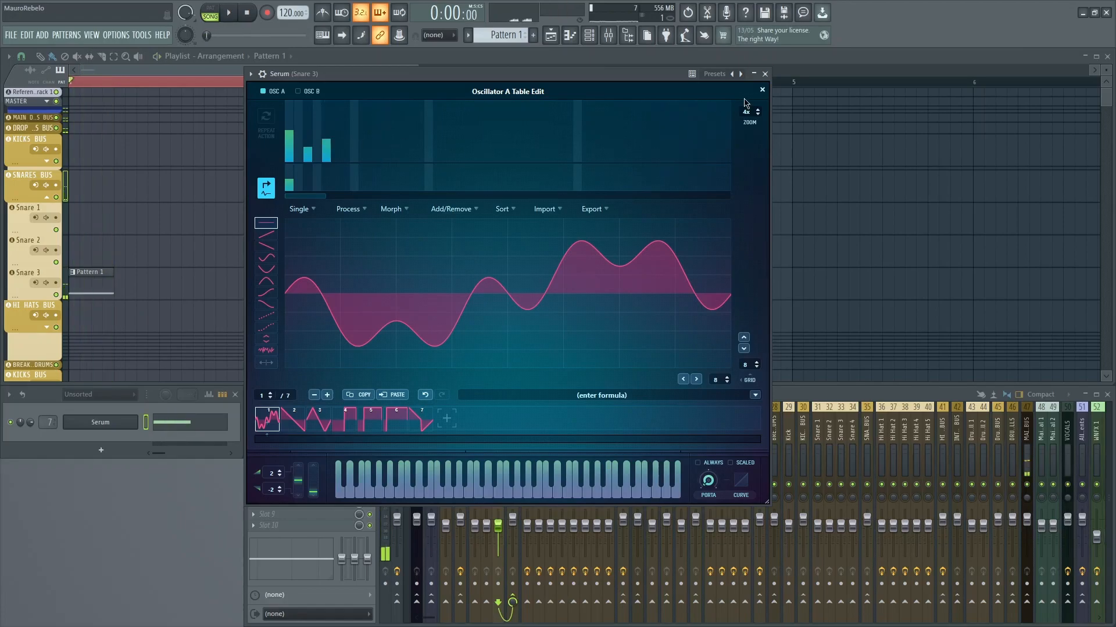
left_click(761, 90)
Set Osc A's warp mode to Sync (No Window), adjust its warp amount, and audition the sound.
left_click(407, 293)
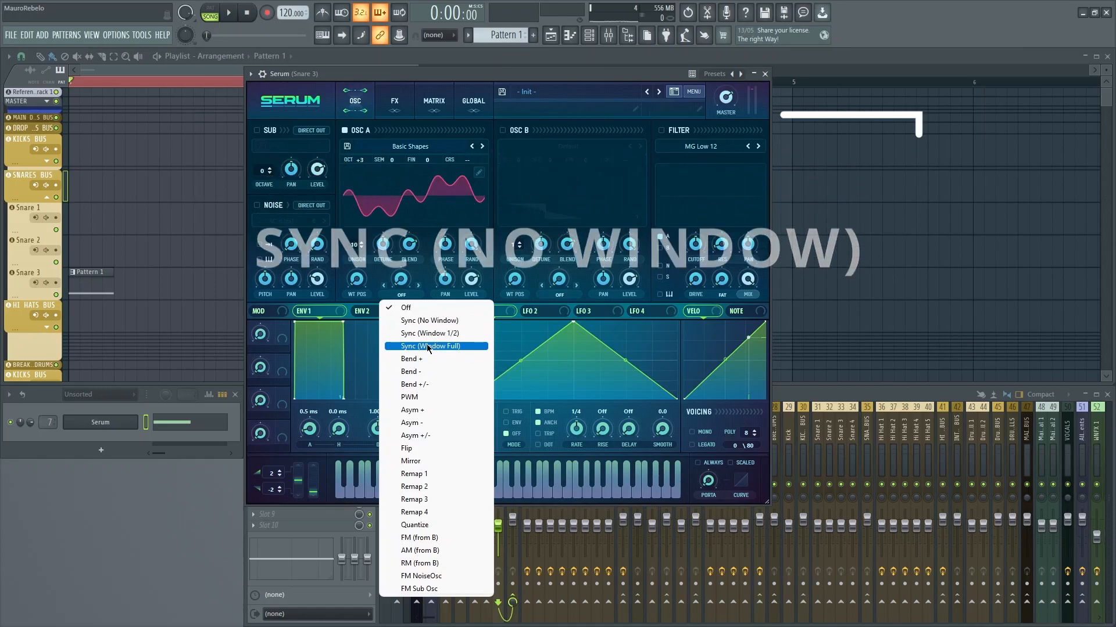
left_click(419, 320)
mouse_move(404, 286)
left_mouse_down()
mouse_move(399, 308)
mouse_move(401, 294)
left_mouse_up()
key("space")
key("space")
key("space")
Audition Osc A with the neighbouring warp mode and return to Sync.
left_click(418, 286)
key("space")
left_click(383, 286)
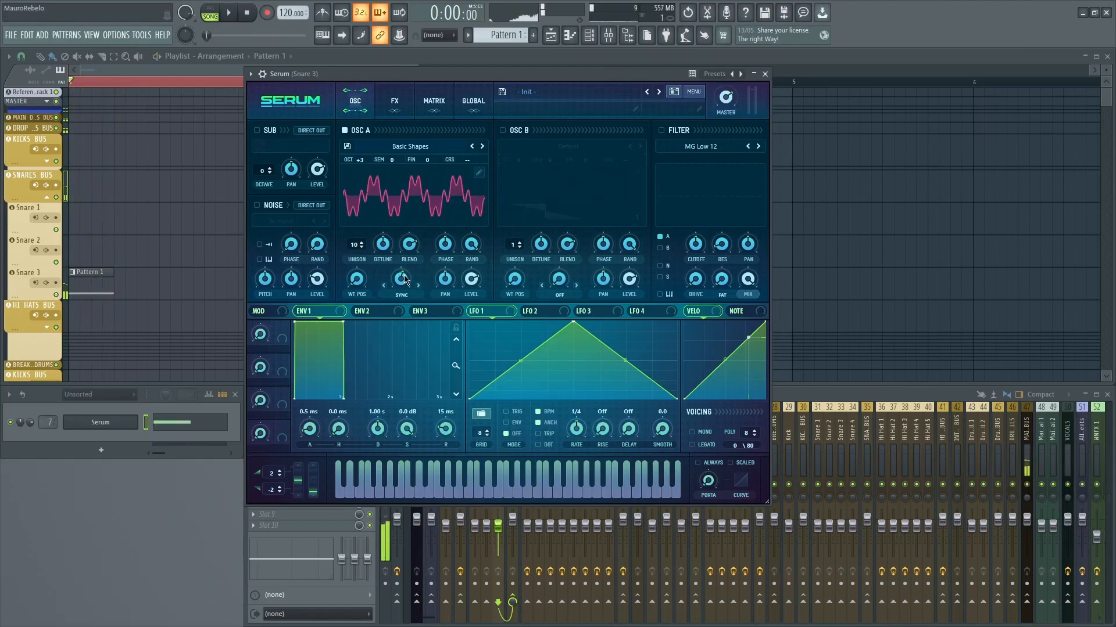
key("space")
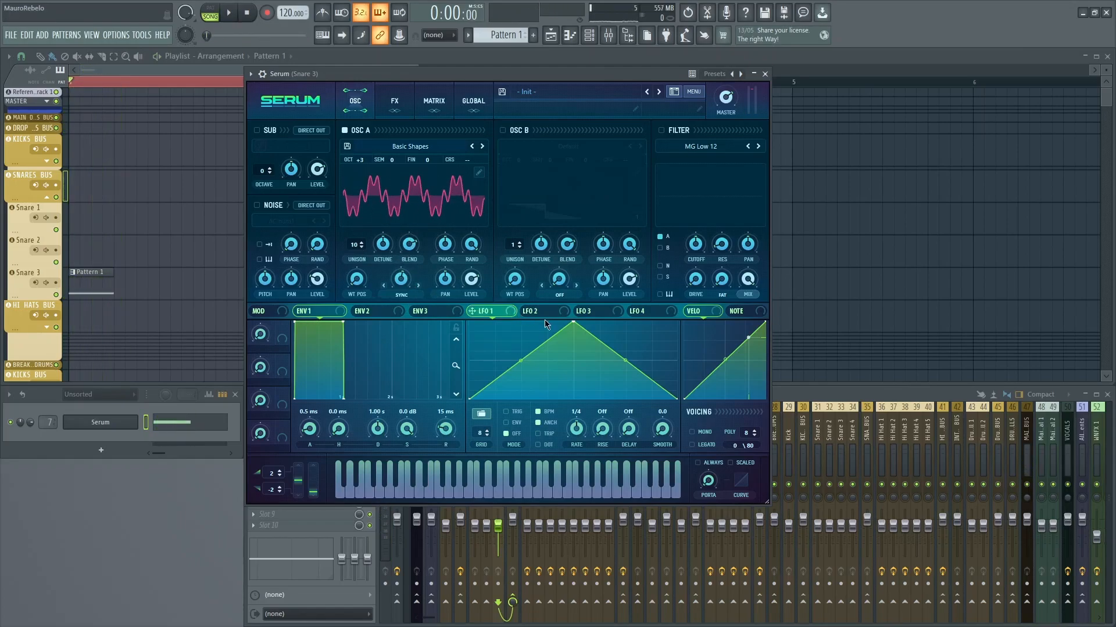
Assign Env 2 to modulate Osc A's level with sustain at 0%, and audition the decaying sound.
left_click(377, 315)
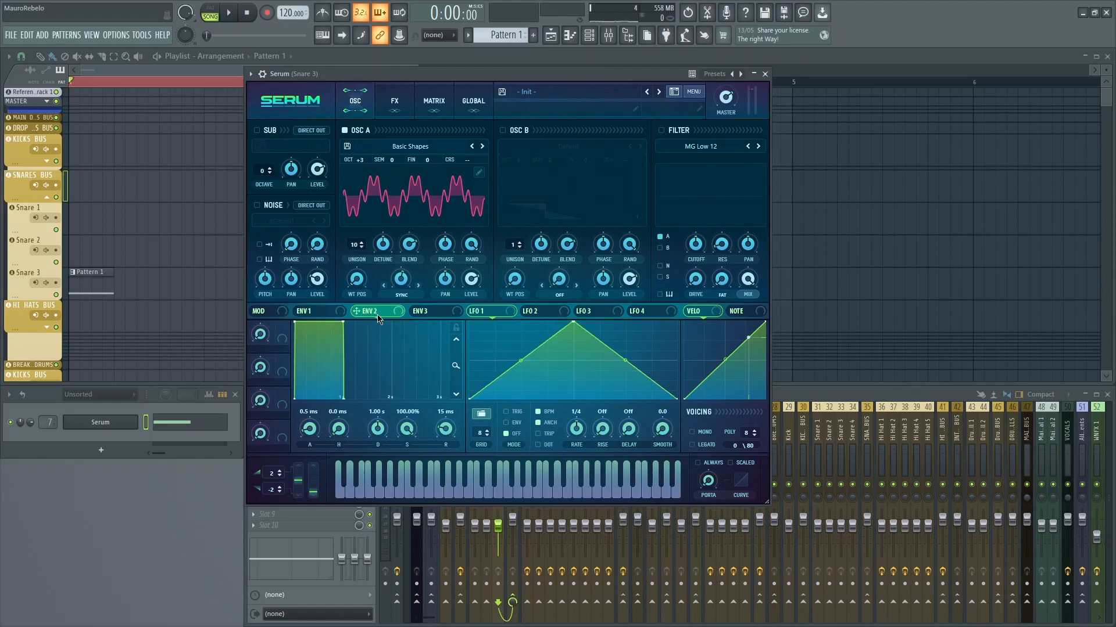
left_click_drag(471, 289, 471, 282)
left_click_drag(400, 429, 389, 494)
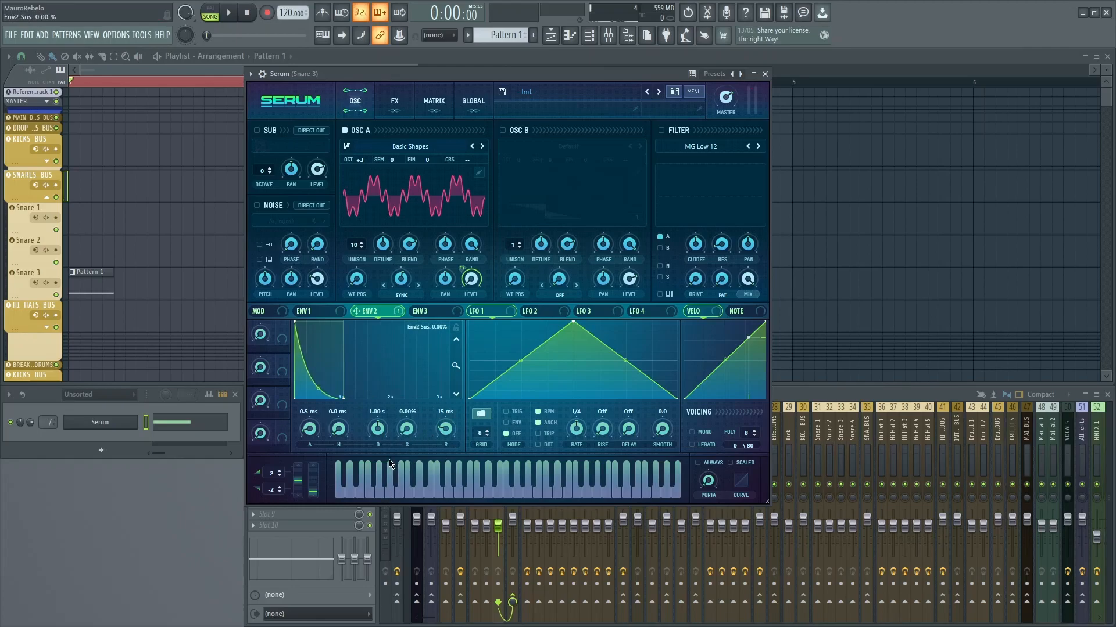
key("space")
key("space")
left_click_drag(471, 78, 471, 77)
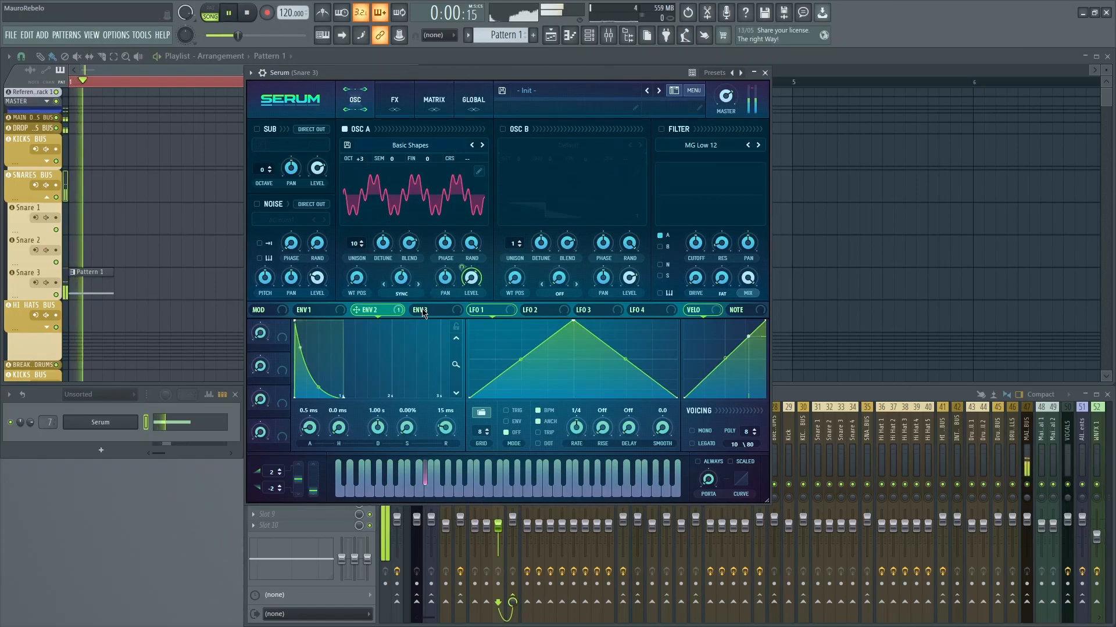
Enable the filter with the Ring Mod type on Osc A and audition the result.
left_click(673, 129)
left_click(696, 146)
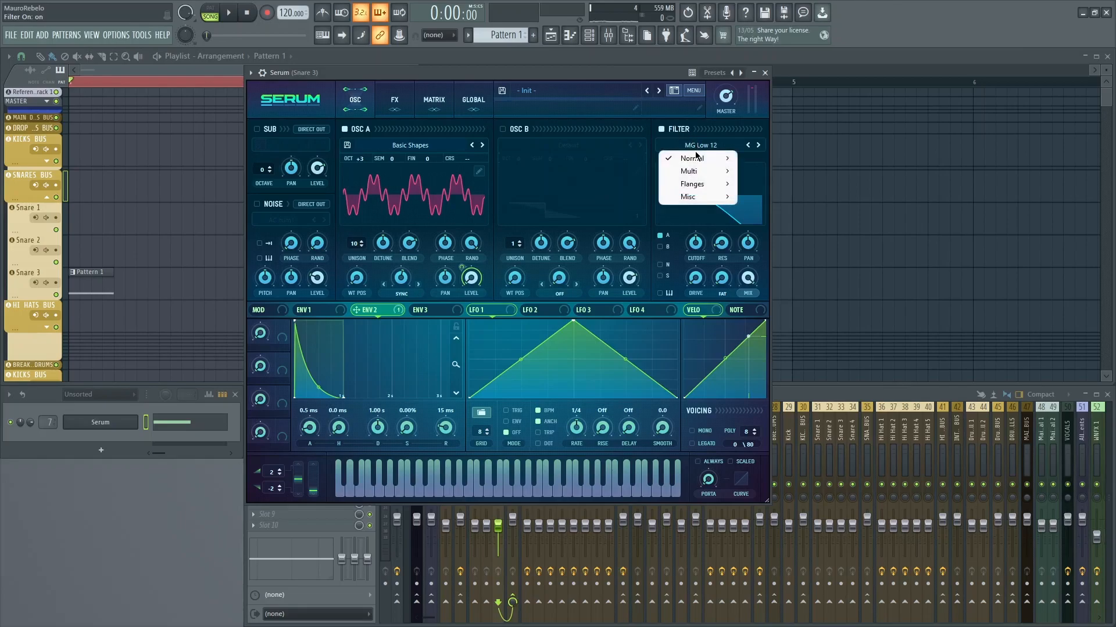
mouse_move(707, 185)
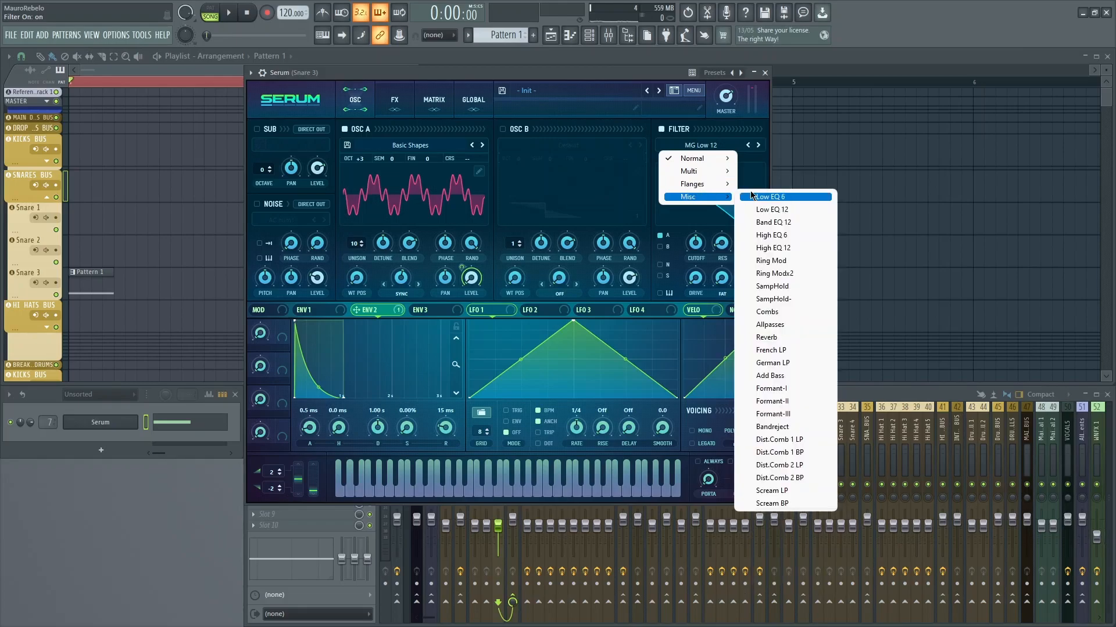
left_click(779, 259)
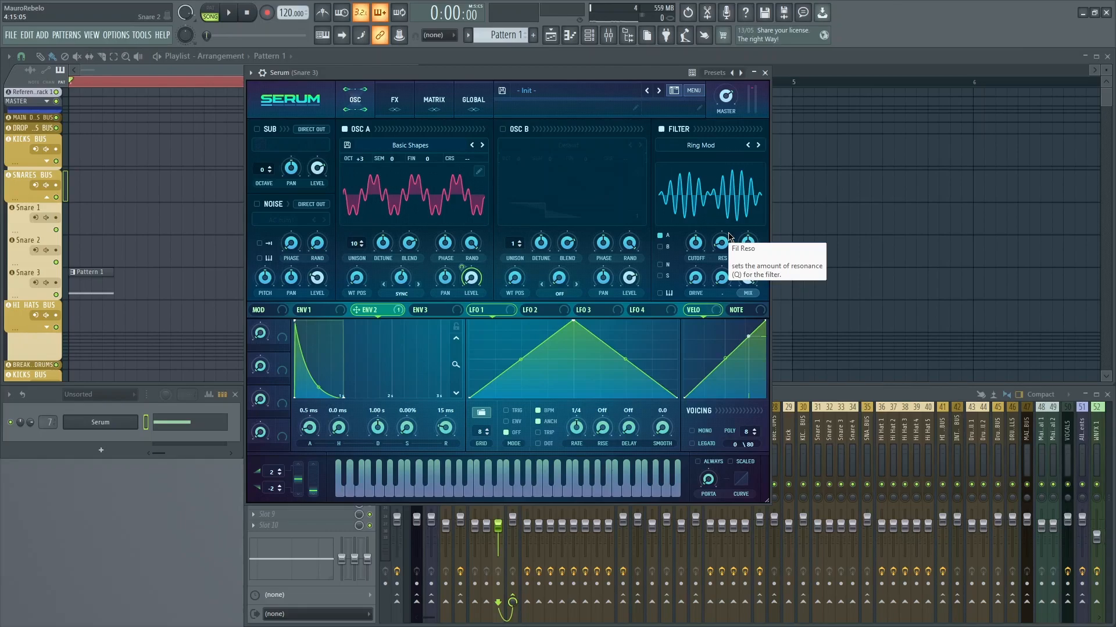
key("space")
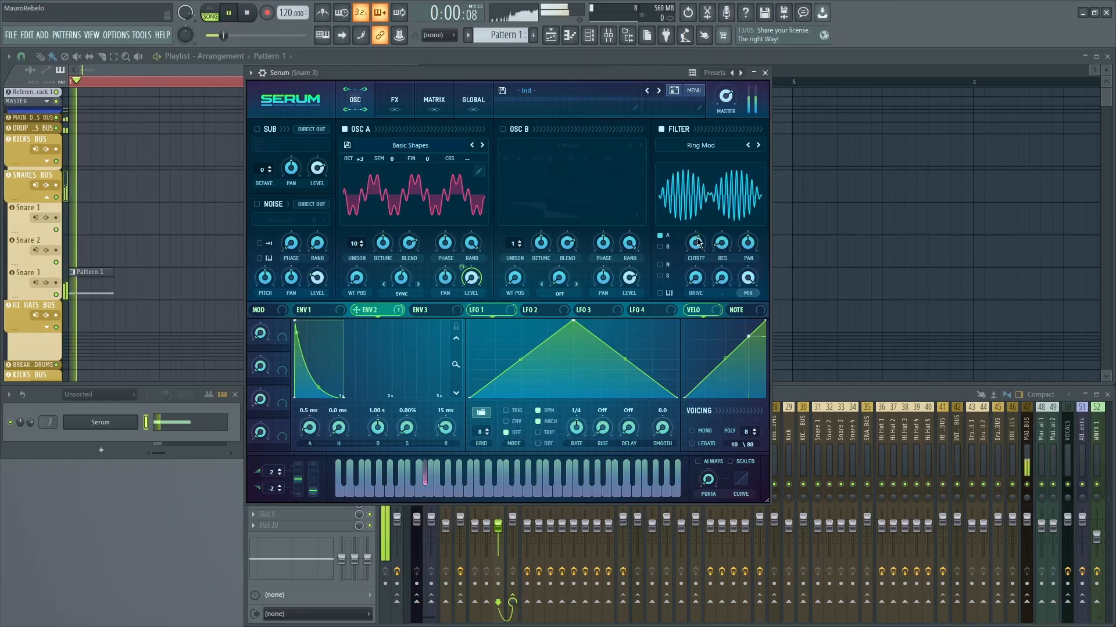
key("space")
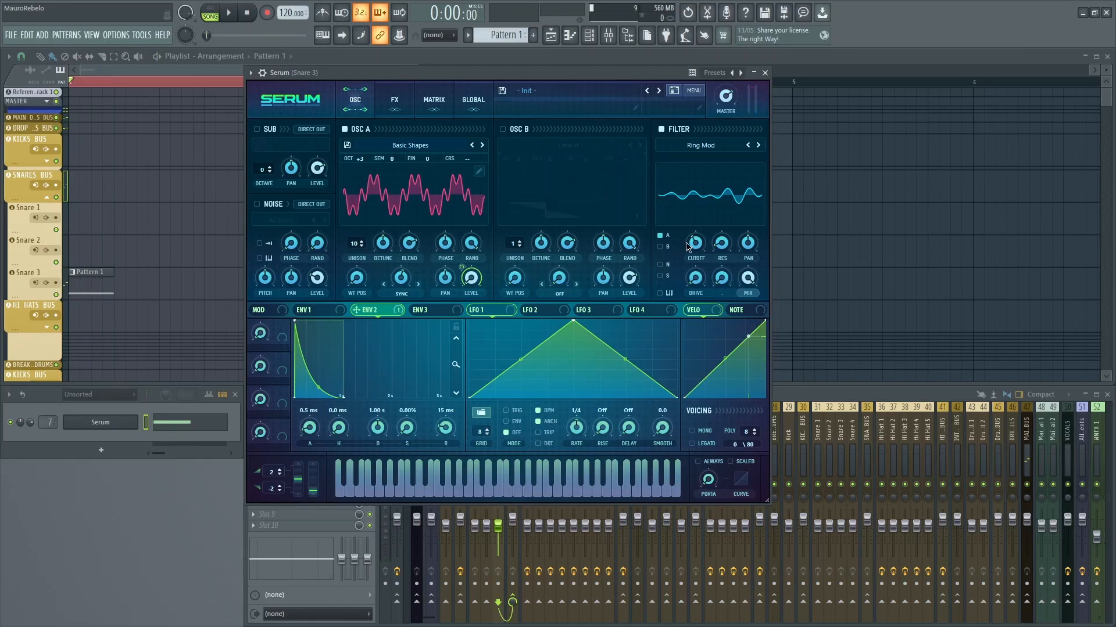
Set the Ring Mod filter's cutoff to about 1821 Hz and audition the sound.
key("space")
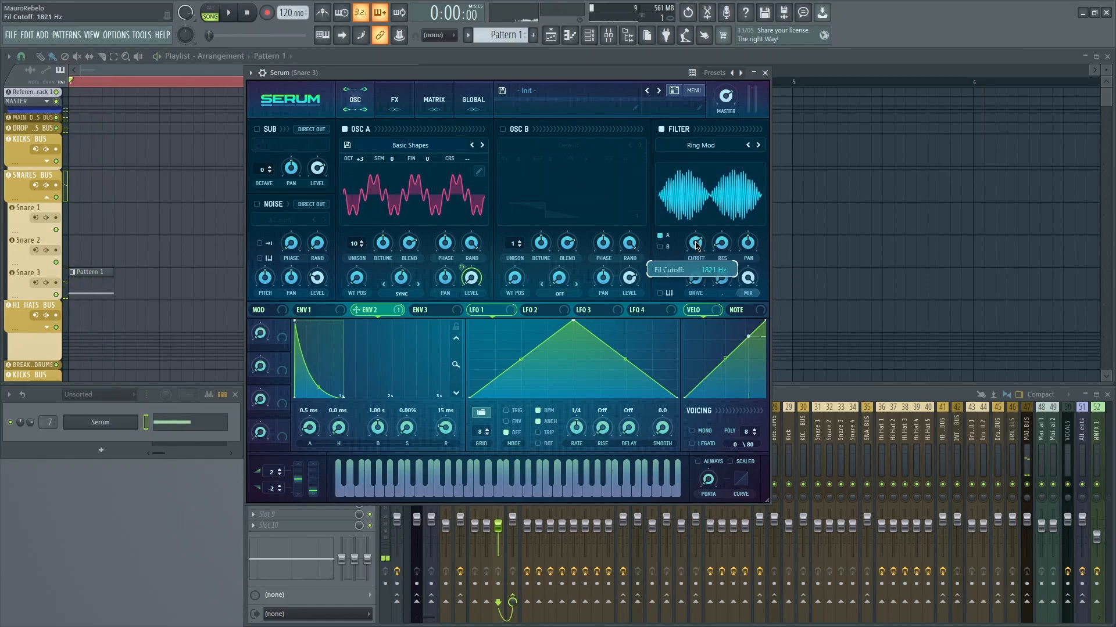
key("space")
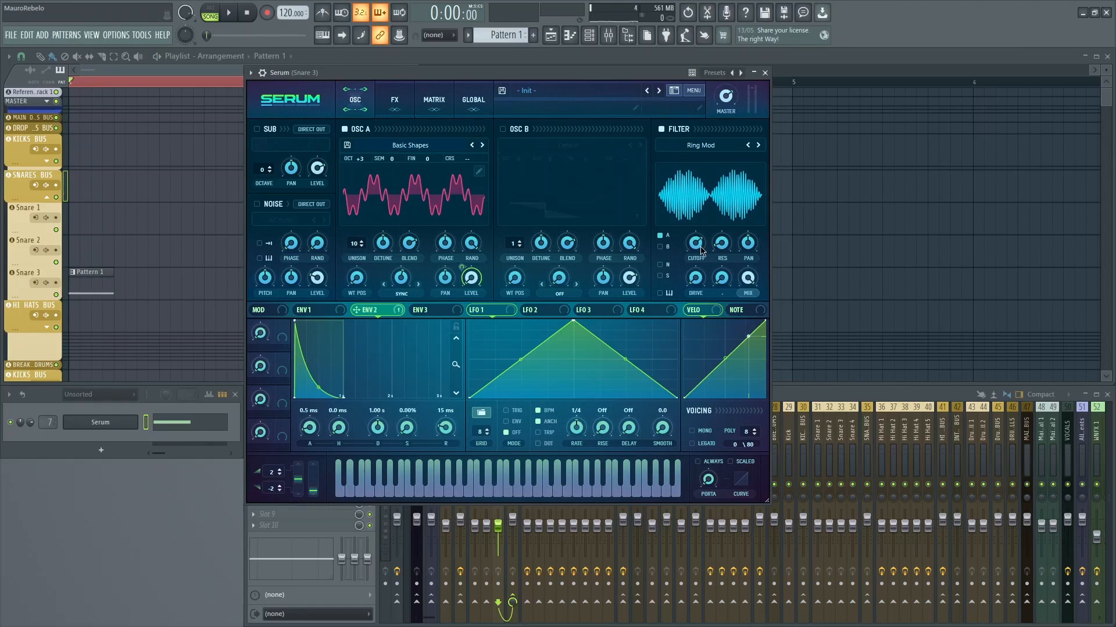
key("space")
key("space")
key("space")
key("space")
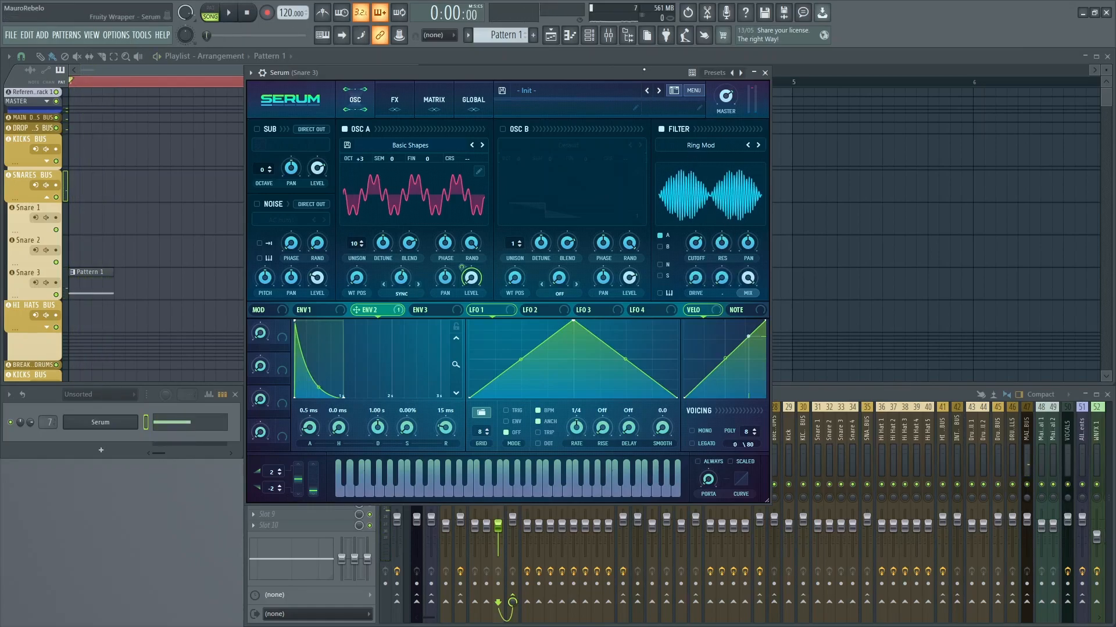
Lower the Ring Mod filter's resonance and audition the sound.
mouse_move(720, 255)
left_click_drag(719, 252, 719, 267)
key("space")
key("space")
key("space")
key("space")
Enable the Equalizer at the start of the effects chain, make its low band a high-pass near 4327 Hz, and audition it.
left_click(394, 99)
left_click(261, 271)
left_click_drag(320, 271, 319, 131)
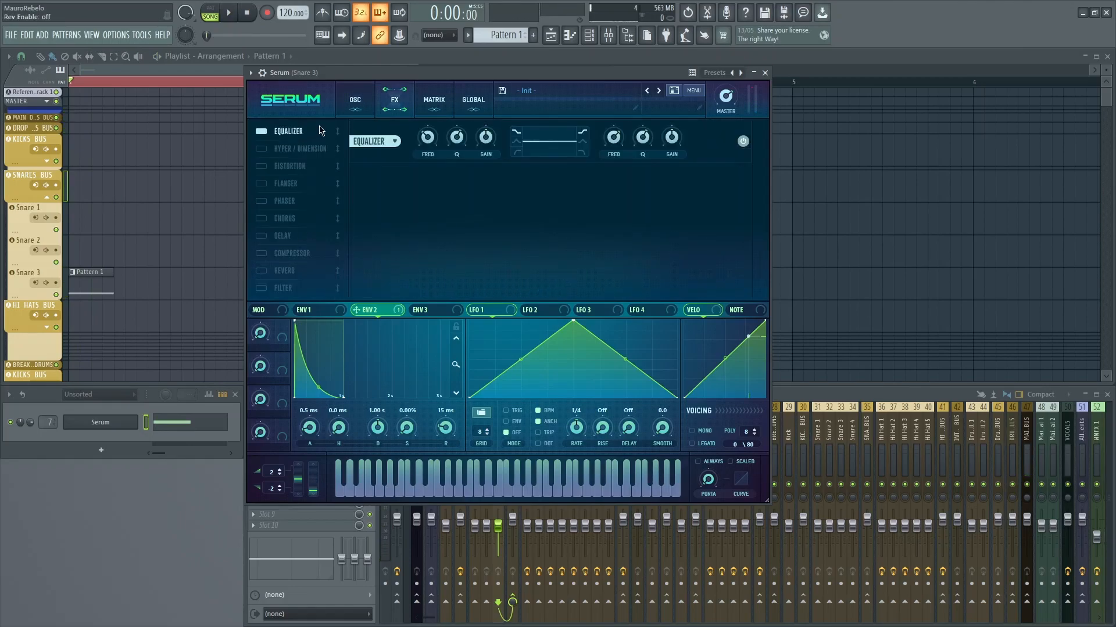
left_click(517, 152)
key("space")
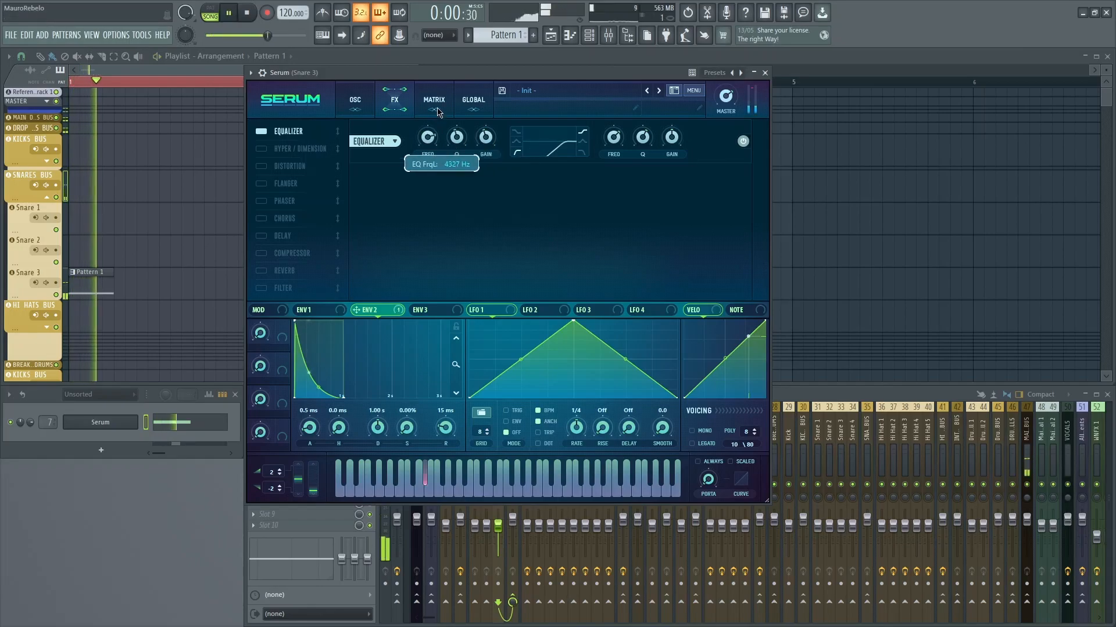
key("space")
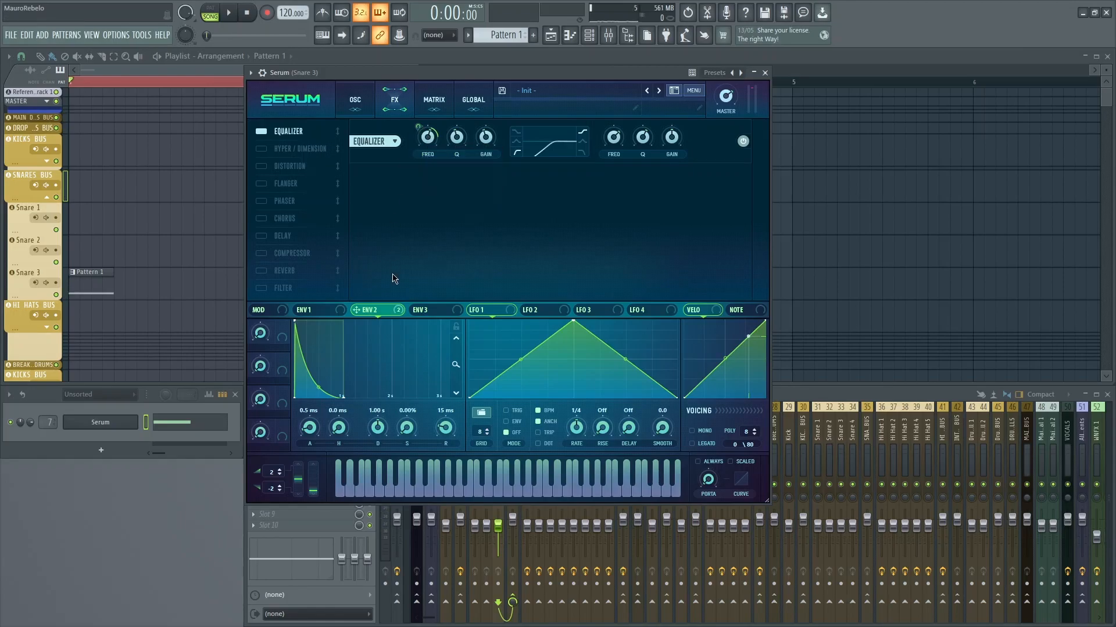
Replace Env 2 with Env 3 on the equalizer's low frequency, amount 21, with Env 3 decay at 148 ms and sustain at 0%.
right_click(421, 126)
left_click(427, 159)
left_click_drag(423, 132, 423, 133)
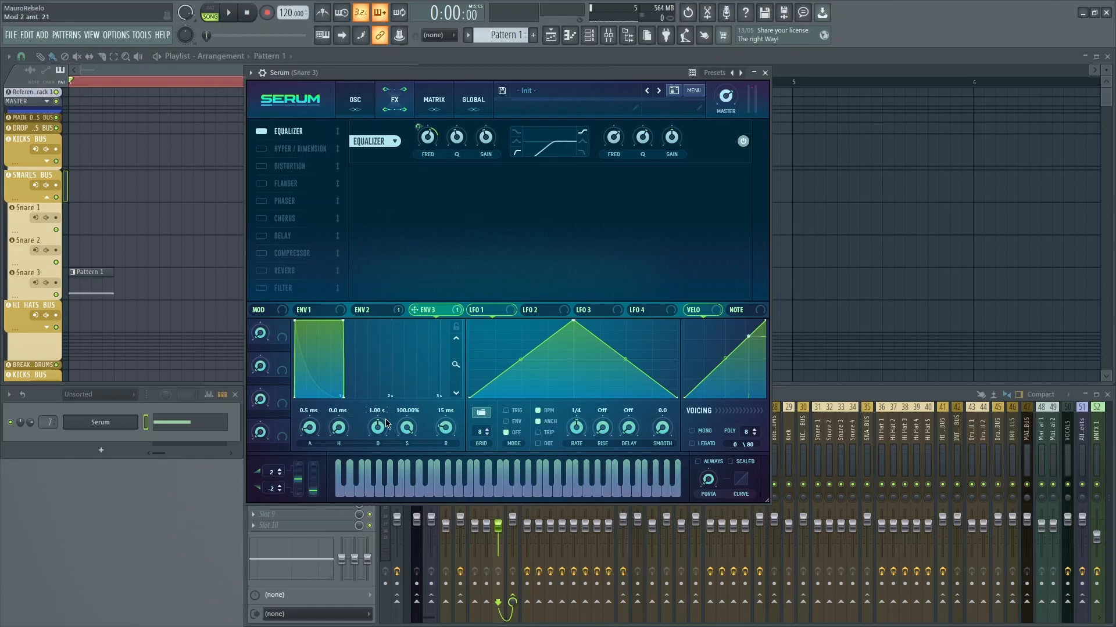
left_click_drag(395, 427, 375, 444)
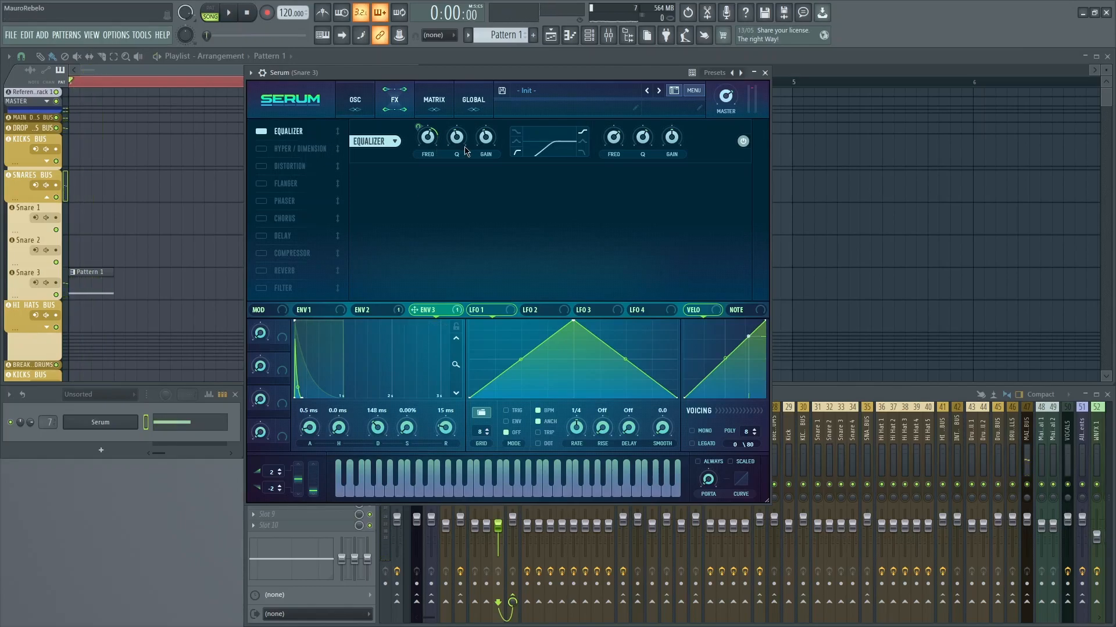
Try a higher Q on the equalizer's high-pass band and reset it.
left_click_drag(458, 137, 461, 128)
right_click(457, 141)
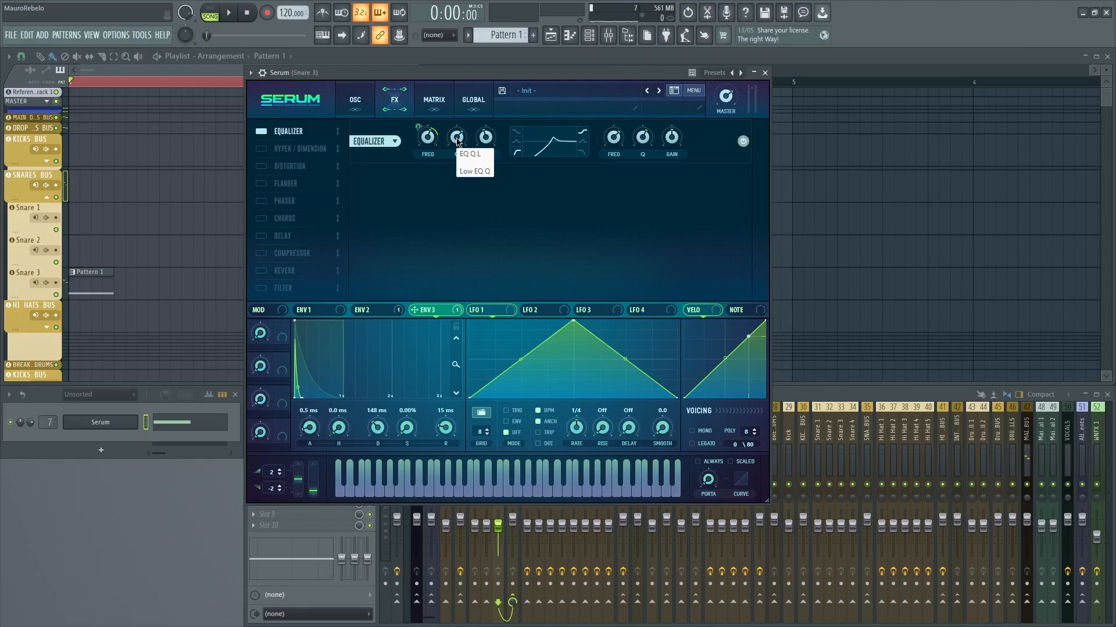
left_click(462, 143)
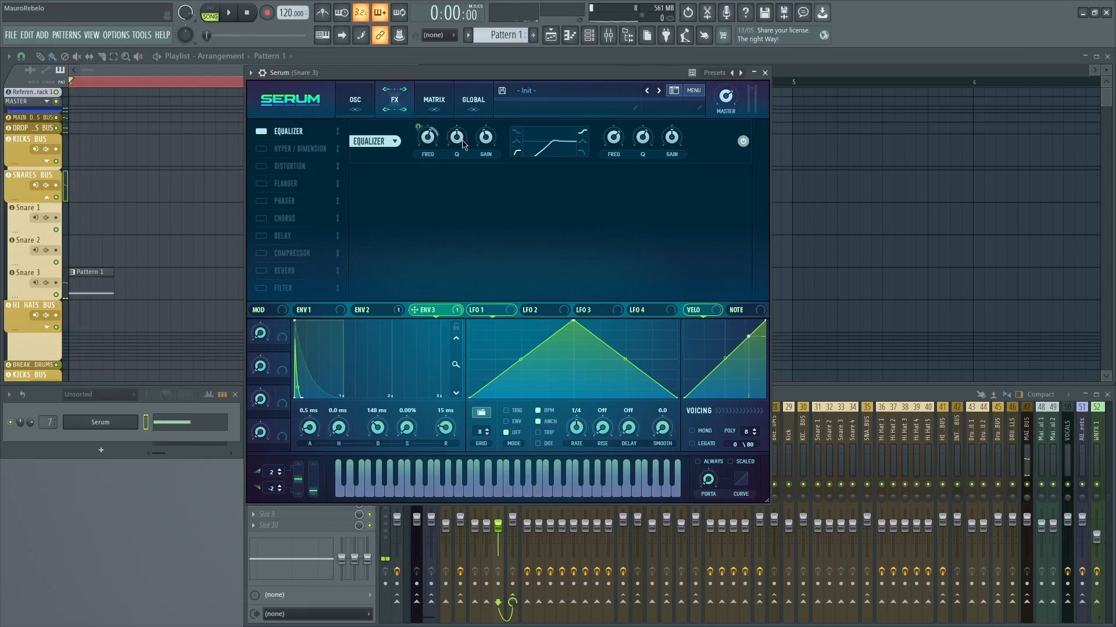
Re-enable the Env 3 modulation on the equalizer's low frequency and audition the sound.
right_click(420, 130)
left_click(448, 134)
key("space")
key("space")
key("space")
key("space")
Shorten Env 3's decay to 99 ms and audition the snare layer.
left_click_drag(377, 427, 375, 440)
key("space")
key("space")
key("space")
key("space")
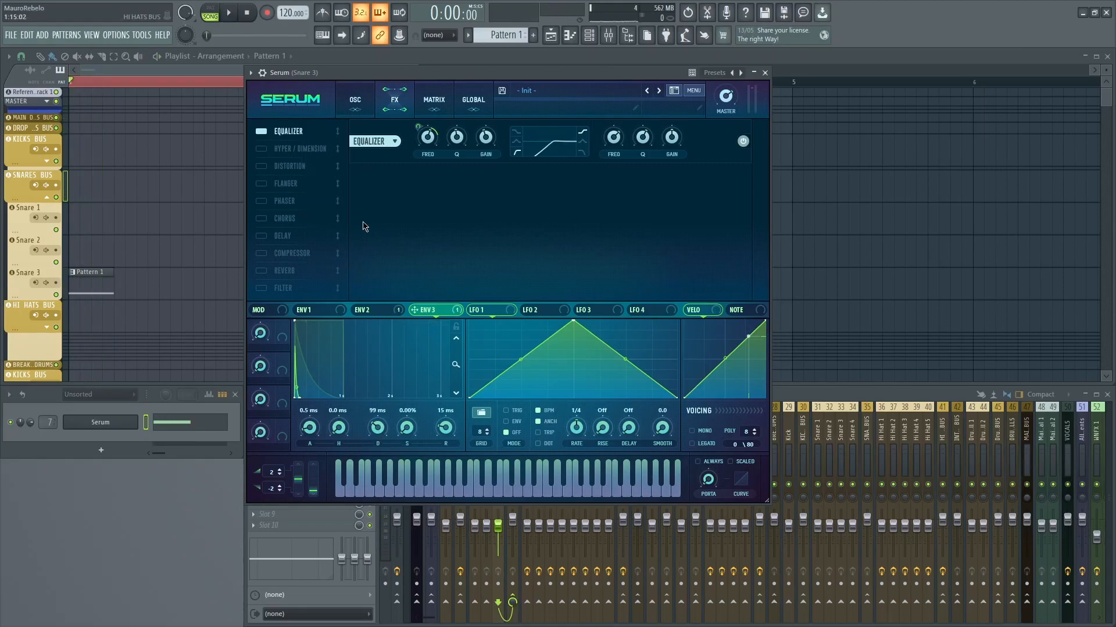
Return to the oscillator page and save the preset as Metallic Snare Layer in the Drums folder.
left_click(355, 99)
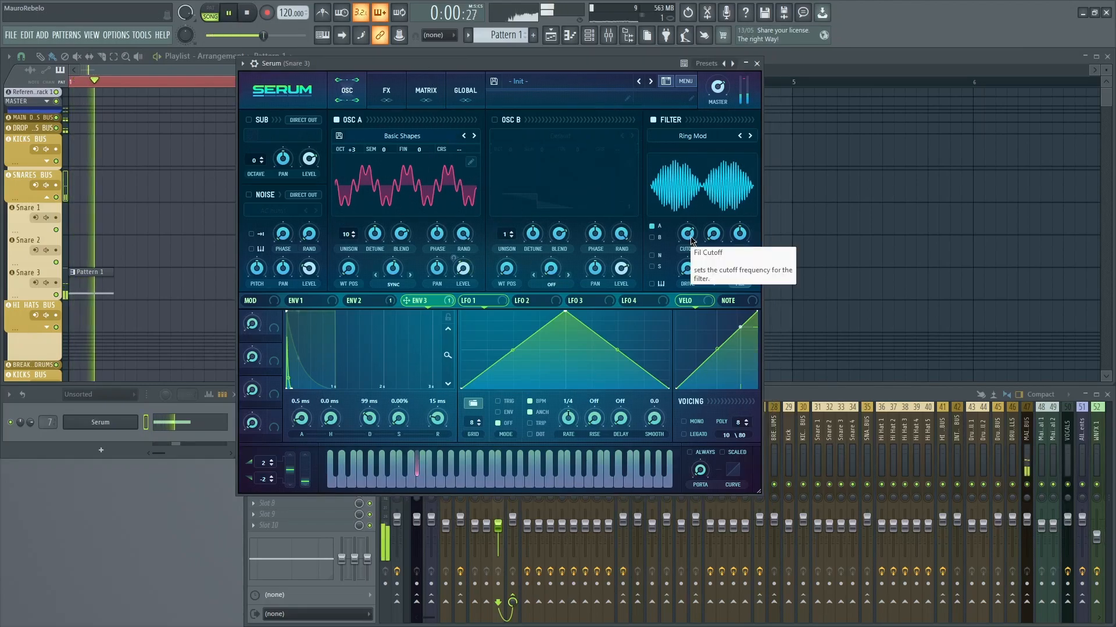
left_click(495, 82)
type("Metallic")
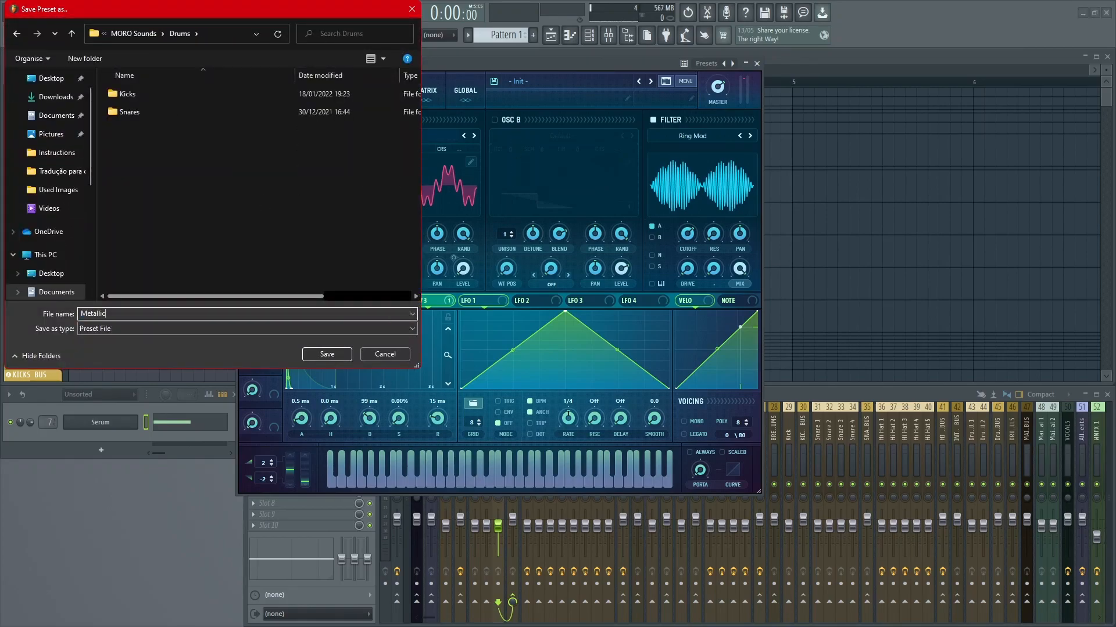
type(" Snare Layer")
key("Return")
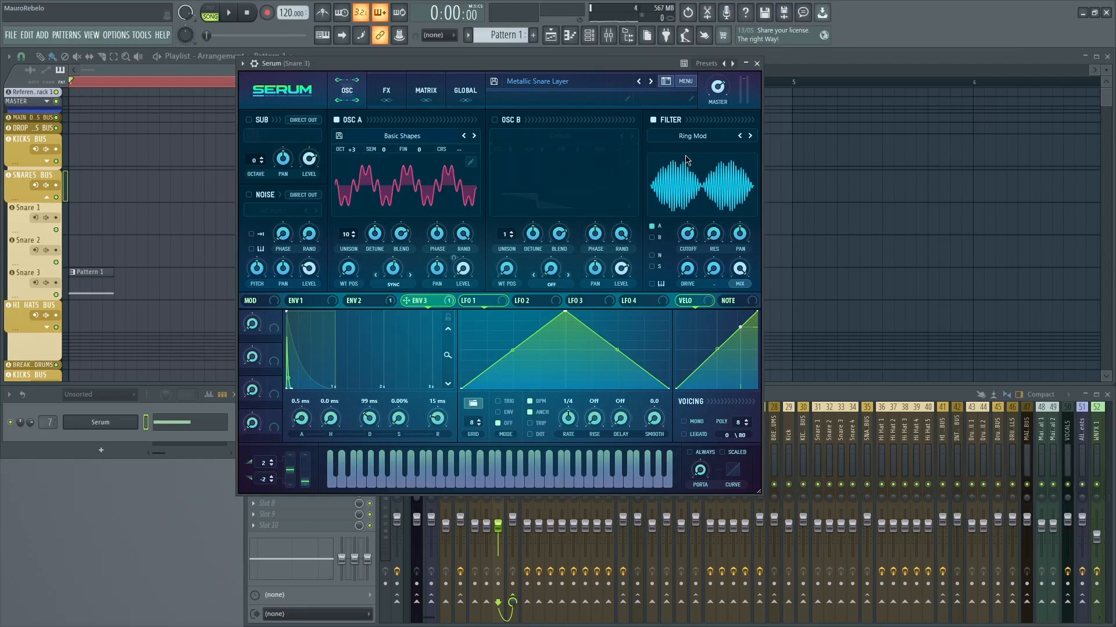
Isolate the Sub oscillator at octave 2 by enabling it and switching off Osc A.
left_click_drag(531, 64, 530, 65)
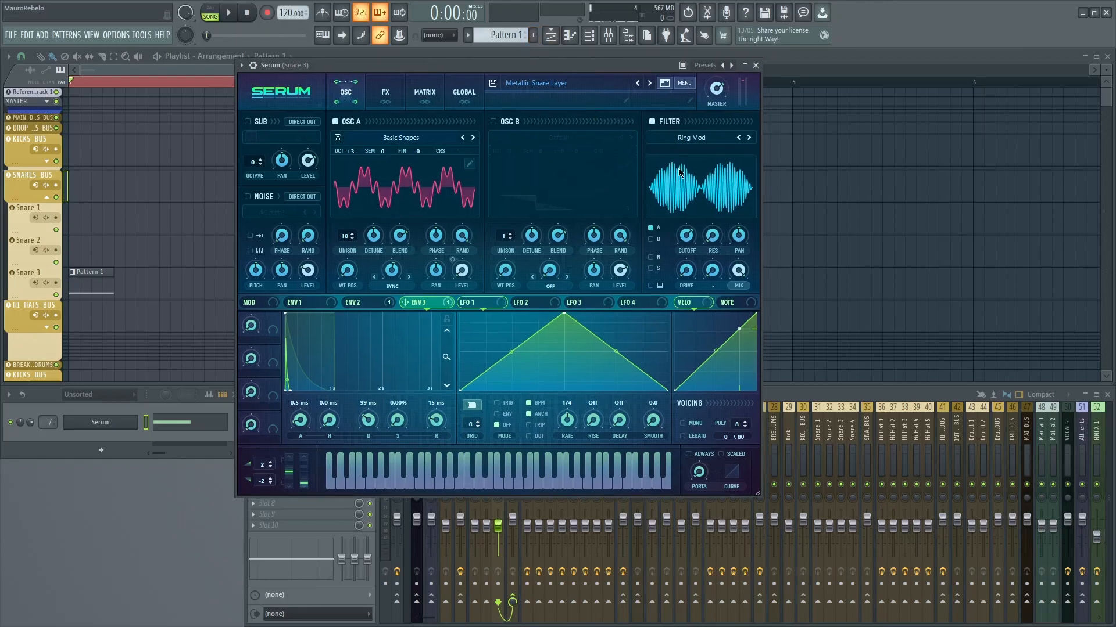
left_click(556, 85)
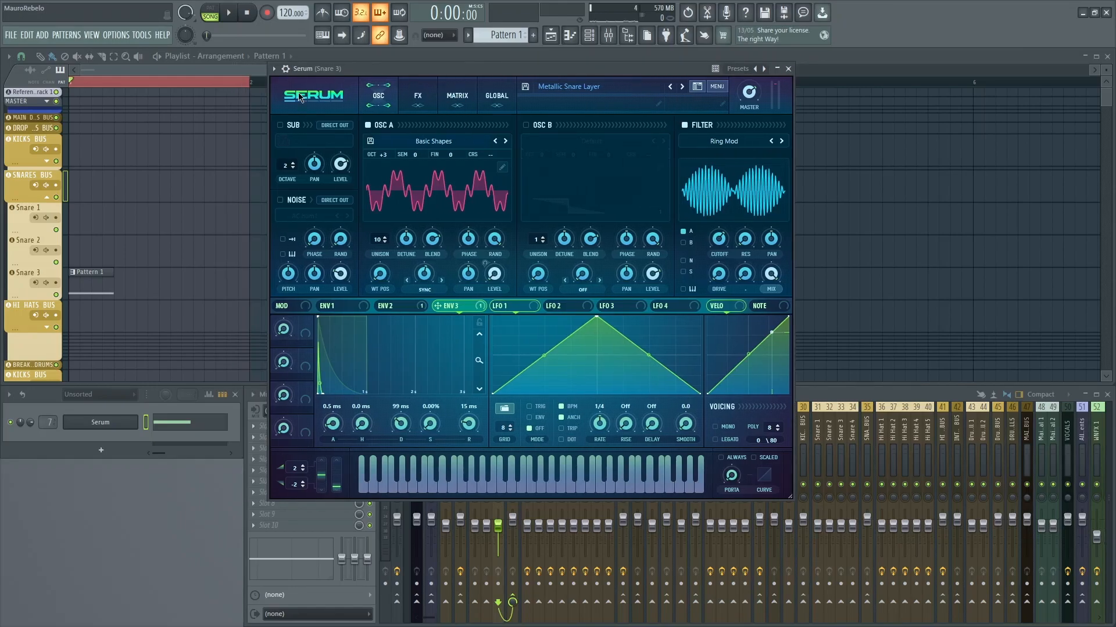
left_click(294, 125)
left_click(293, 126)
left_click(293, 127)
left_click(385, 126)
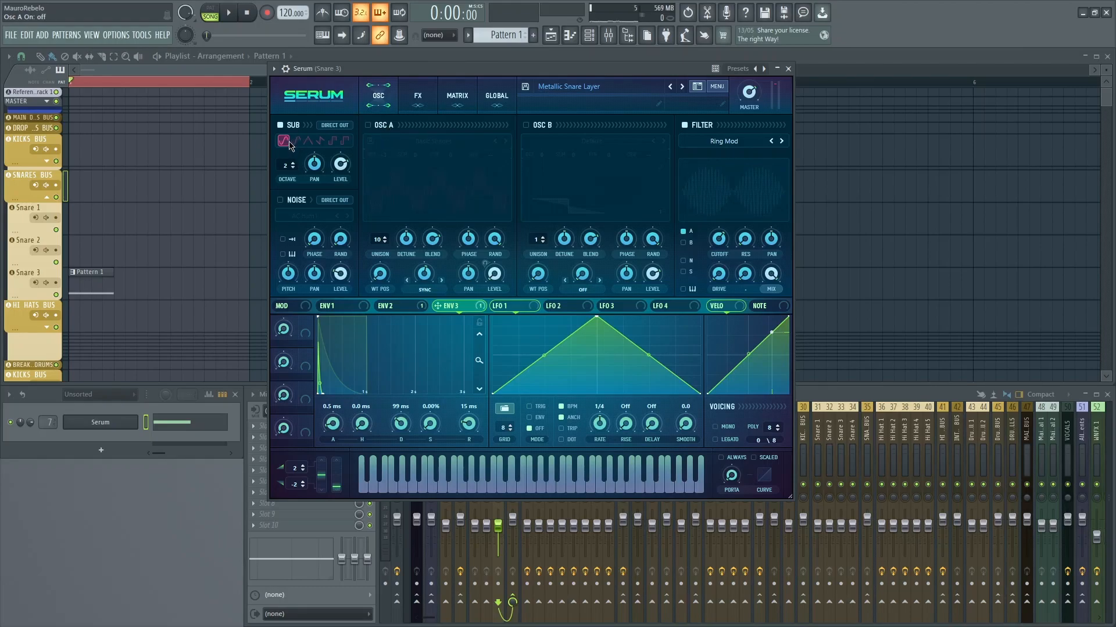
Check the note used in Pattern 1 in the piano roll, and display Env 2 in Serum.
double_click(90, 278)
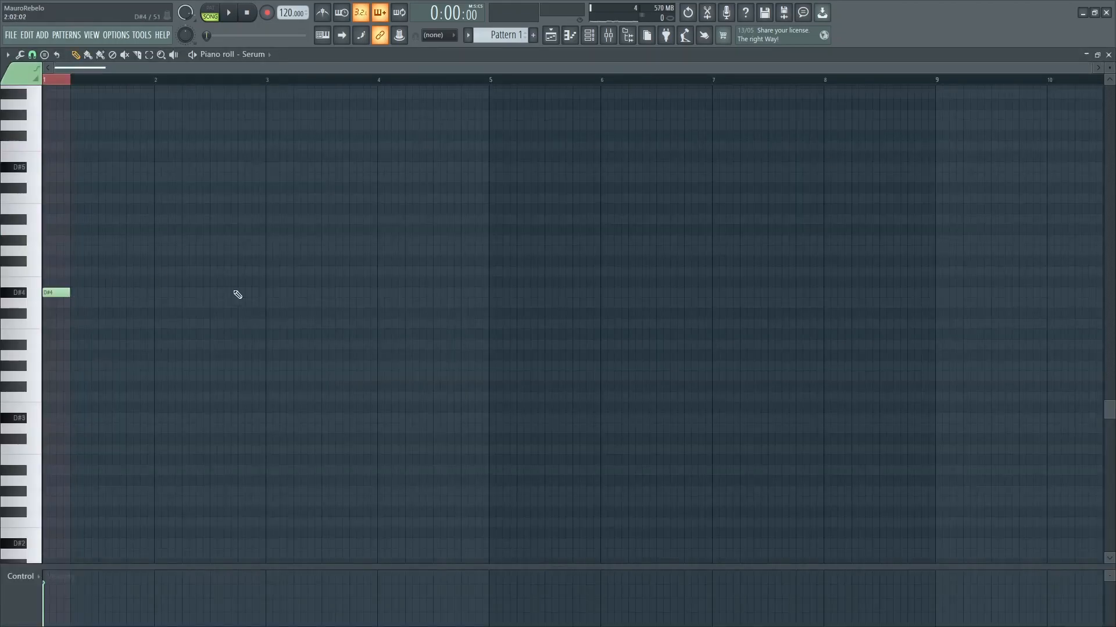
left_click(1108, 54)
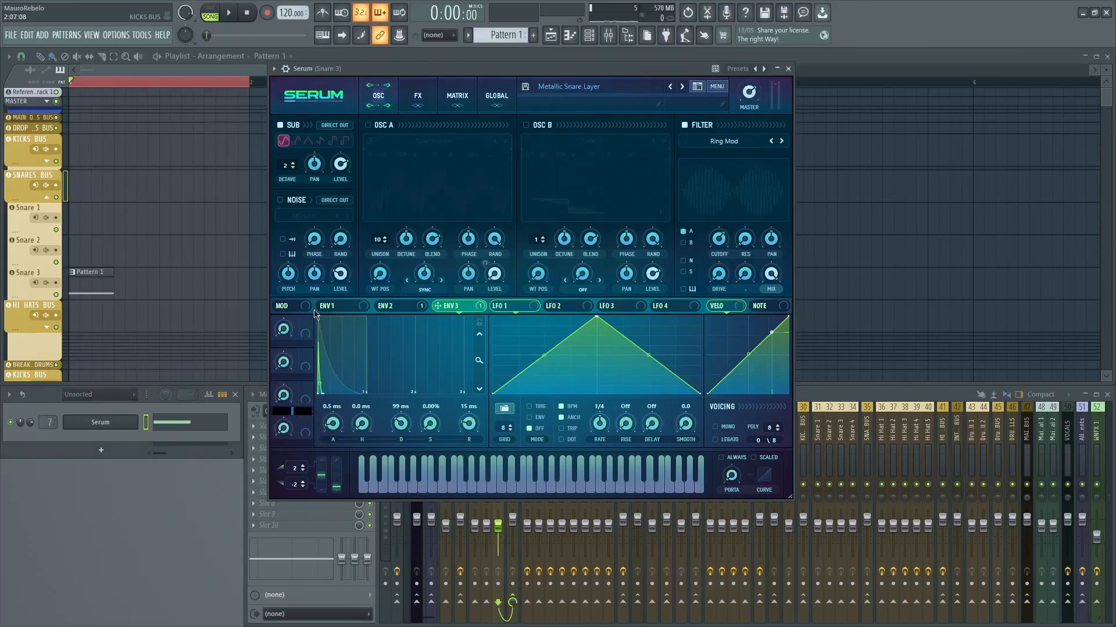
left_click(406, 307)
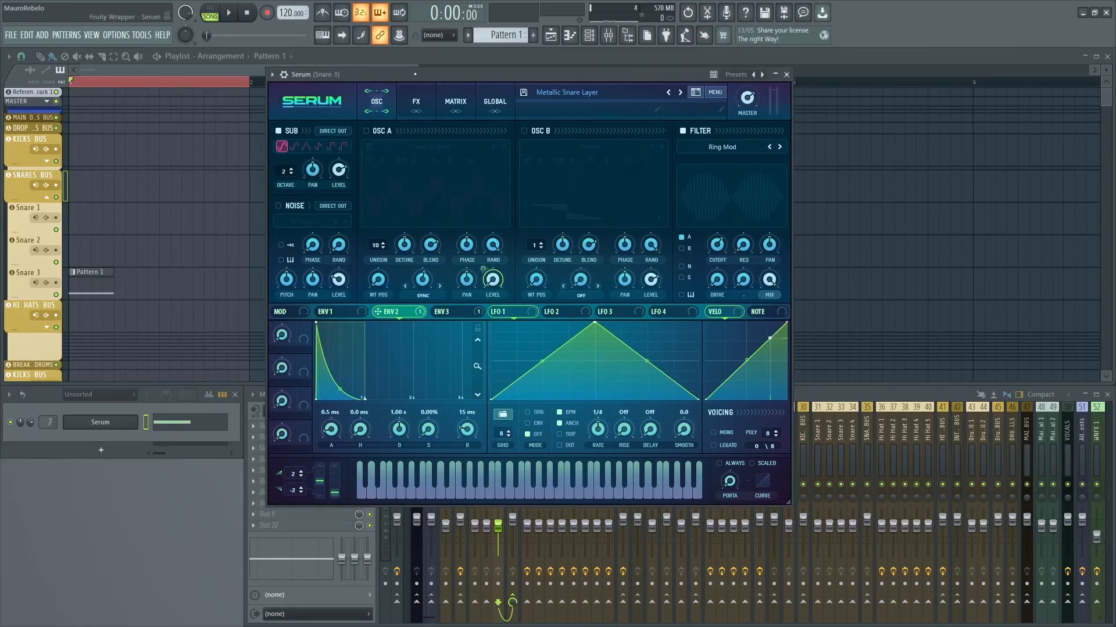
Switch Osc A back on and turn off the Sub oscillator.
left_click(385, 133)
left_click(375, 133)
left_click(374, 131)
left_click(284, 131)
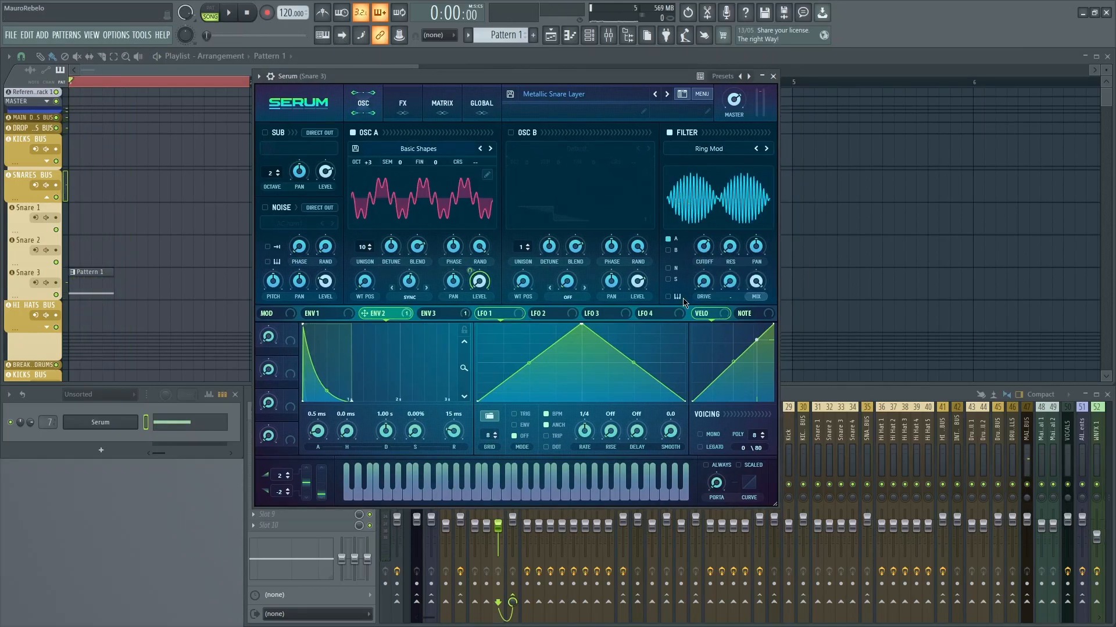
Turn on the filter's key tracking and compare the sound with the Sub oscillator briefly enabled.
left_click(678, 297)
left_click(279, 133)
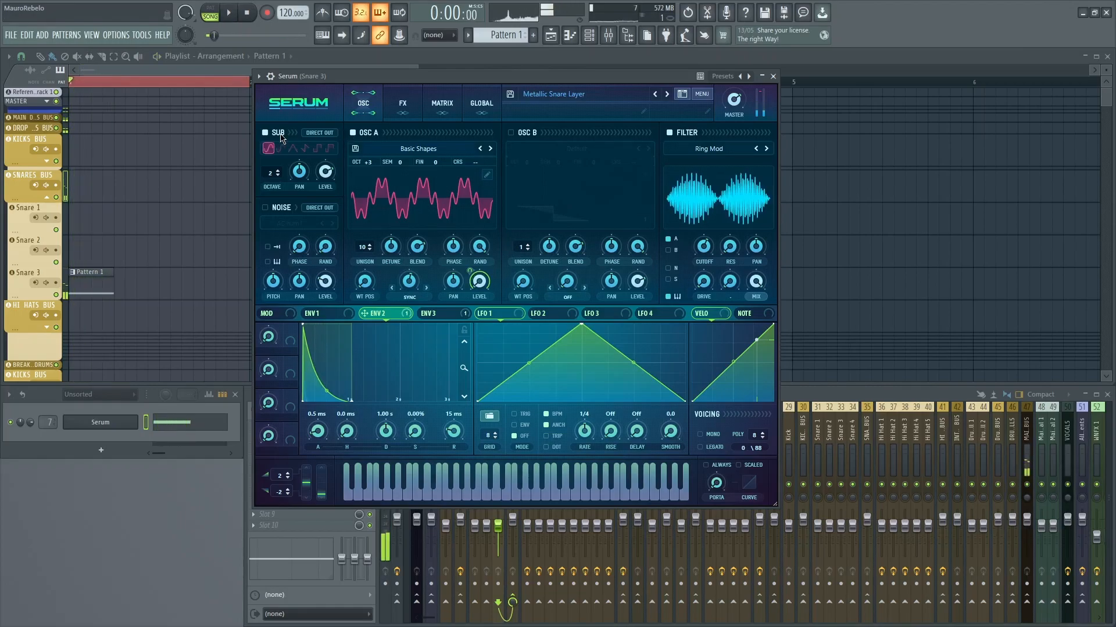
left_click(281, 133)
Change the equalizer's high band to a peak with about 3.2 dB gain, and return to the oscillator page.
left_click(402, 102)
left_click(590, 146)
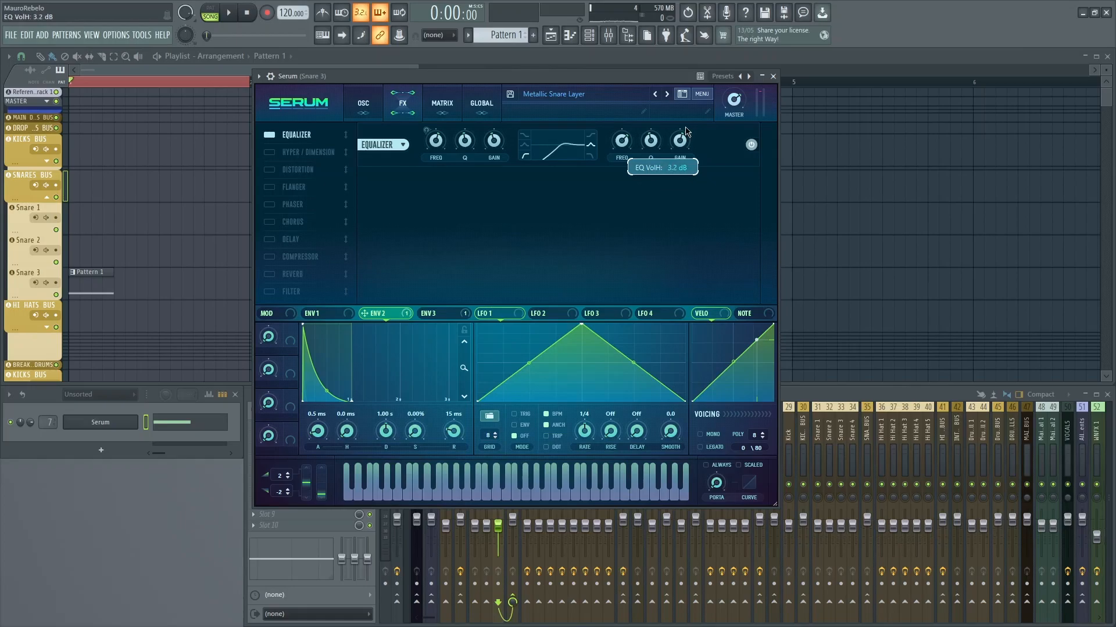
left_click(363, 103)
Select the Master mixer track and open its SPAN spectrum analyser.
key("super")
key("Escape")
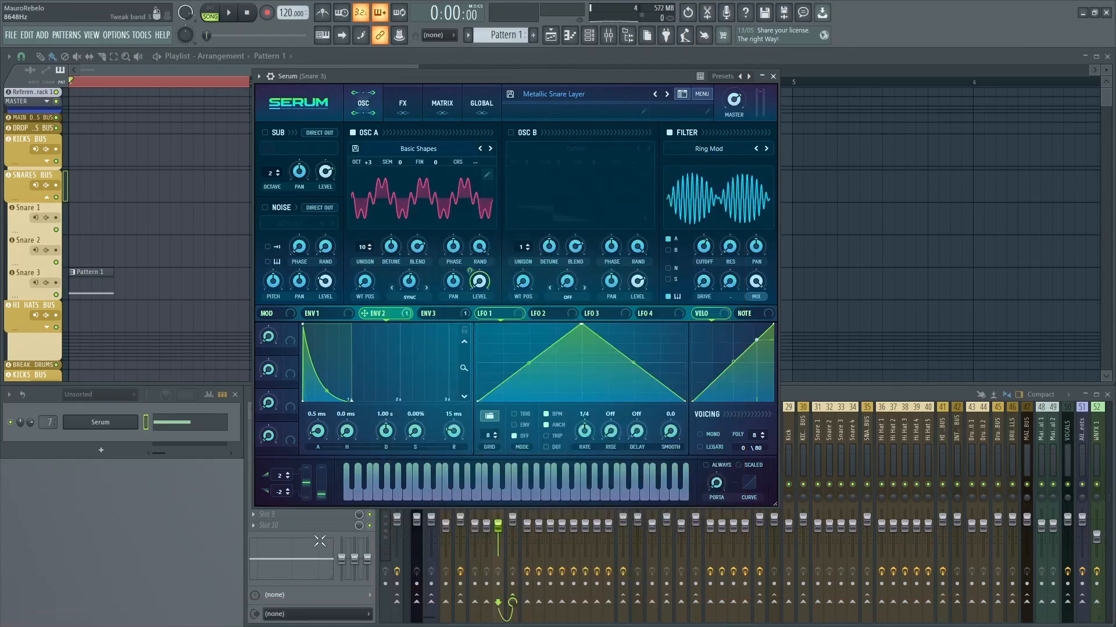
left_click(320, 542)
left_click(431, 459)
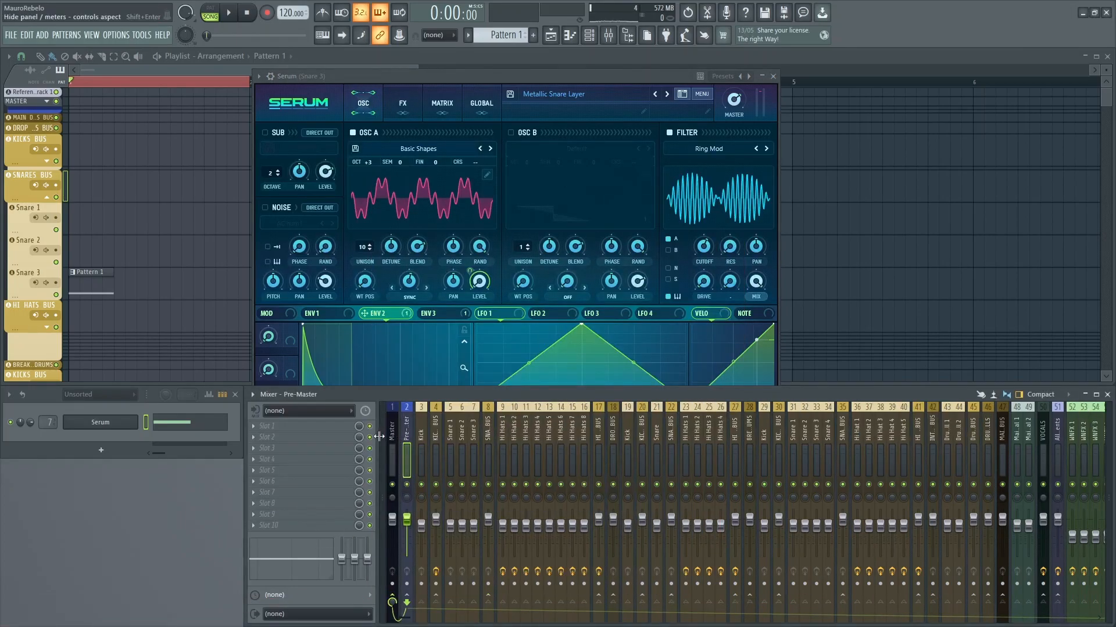
left_click(393, 436)
left_click(299, 525)
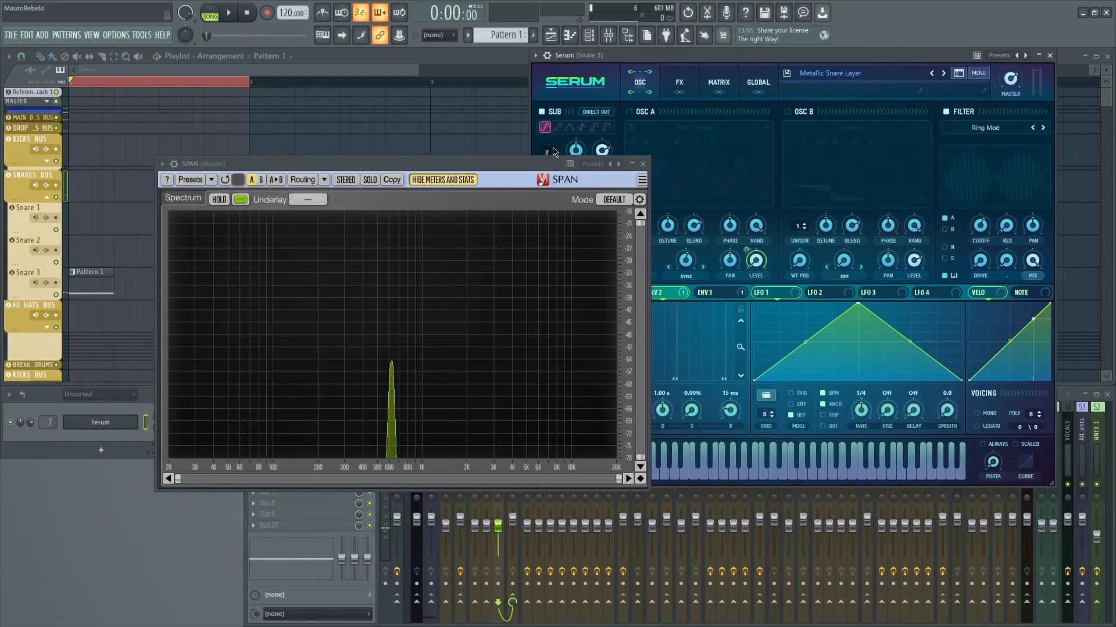
Raise the Sub oscillator's octave to 4 and play the pattern to view its pitch in SPAN.
left_click(553, 149)
left_click(553, 149)
key("space")
key("space")
key("space")
key("space")
Replay the isolated Sub oscillator and measure the frequency of its peak in SPAN.
left_click(629, 112)
key("space")
key("space")
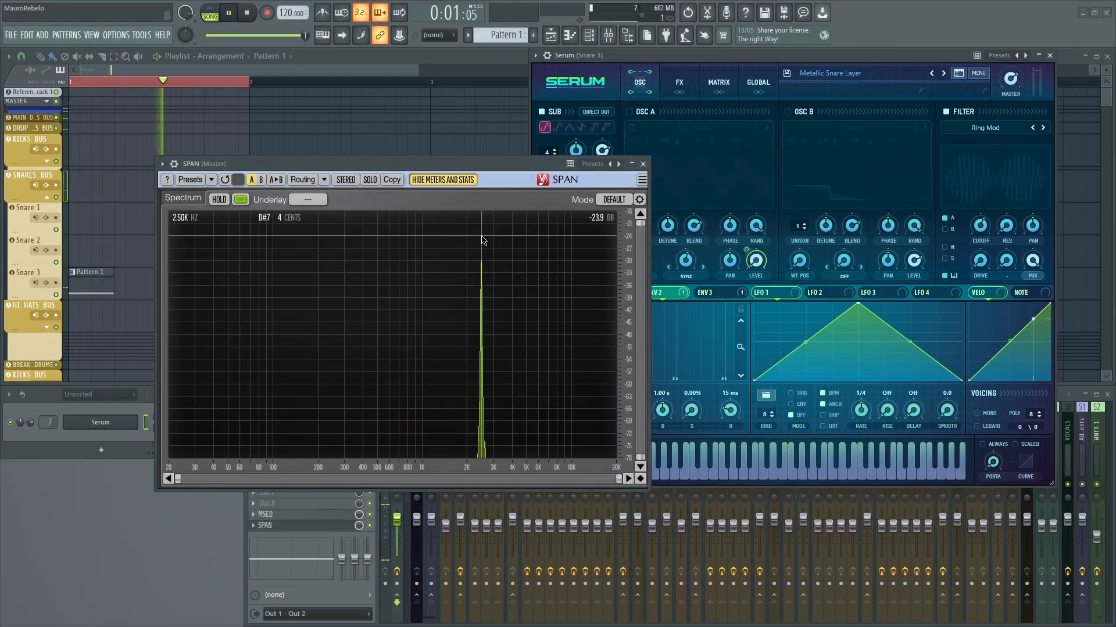
key("space")
key("space")
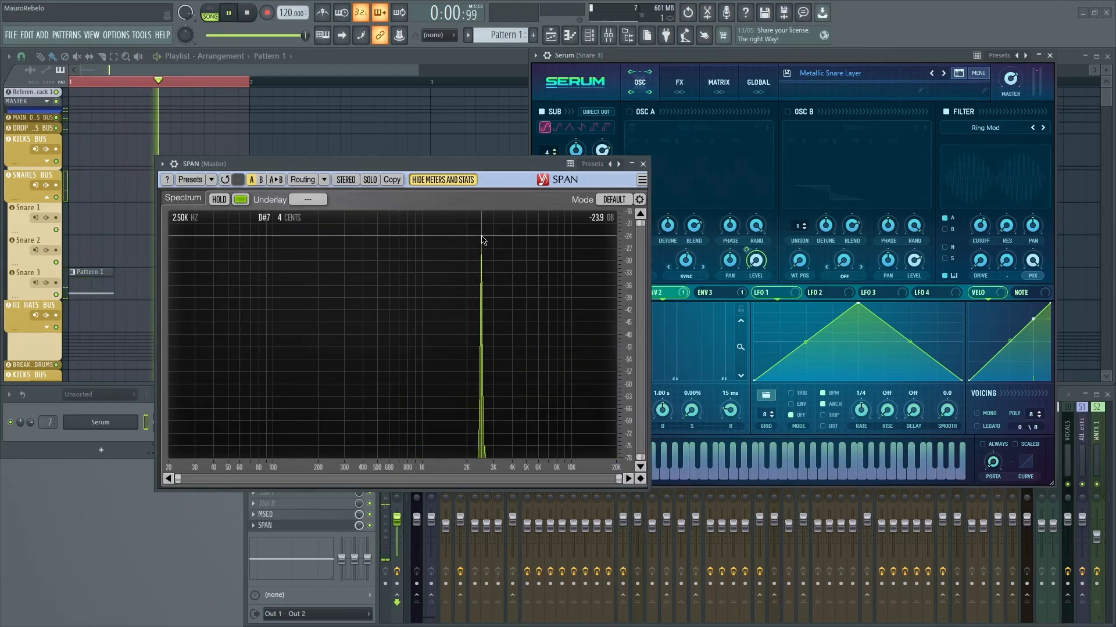
key("space")
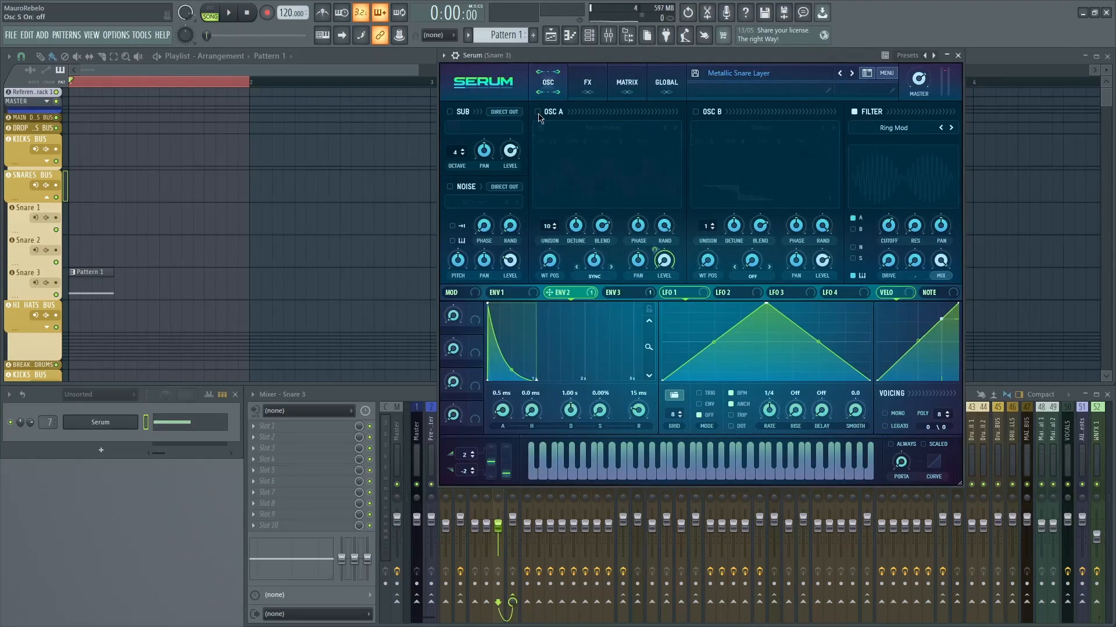
Switch Osc A back on and set the equalizer's high band frequency to about 2593 Hz.
left_click(537, 113)
left_click(598, 91)
left_click_drag(805, 121, 803, 135)
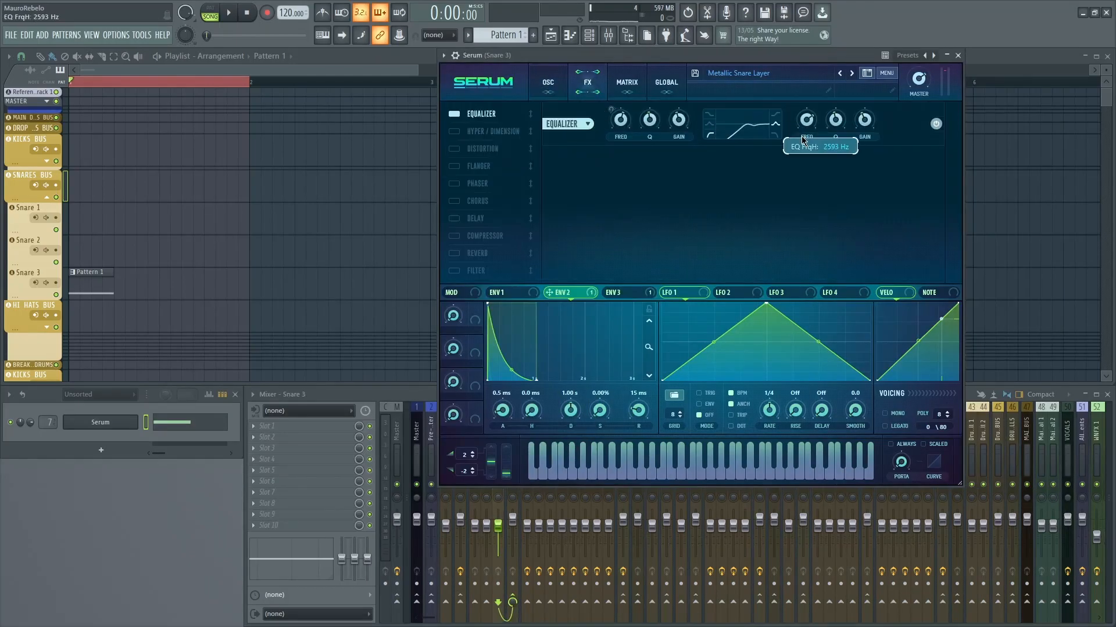
Set the equalizer's high band to 2500 Hz, raise its gain, and narrow its Q to 85%.
double_click(807, 121)
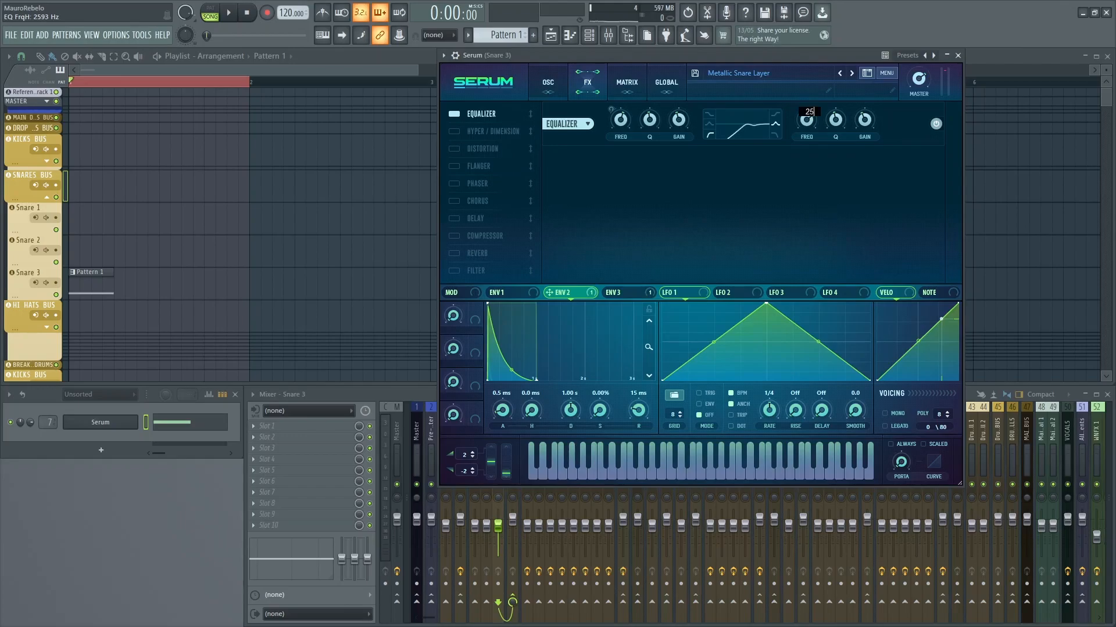
type("2500")
key("Return")
left_click_drag(866, 123, 883, 97)
key("space")
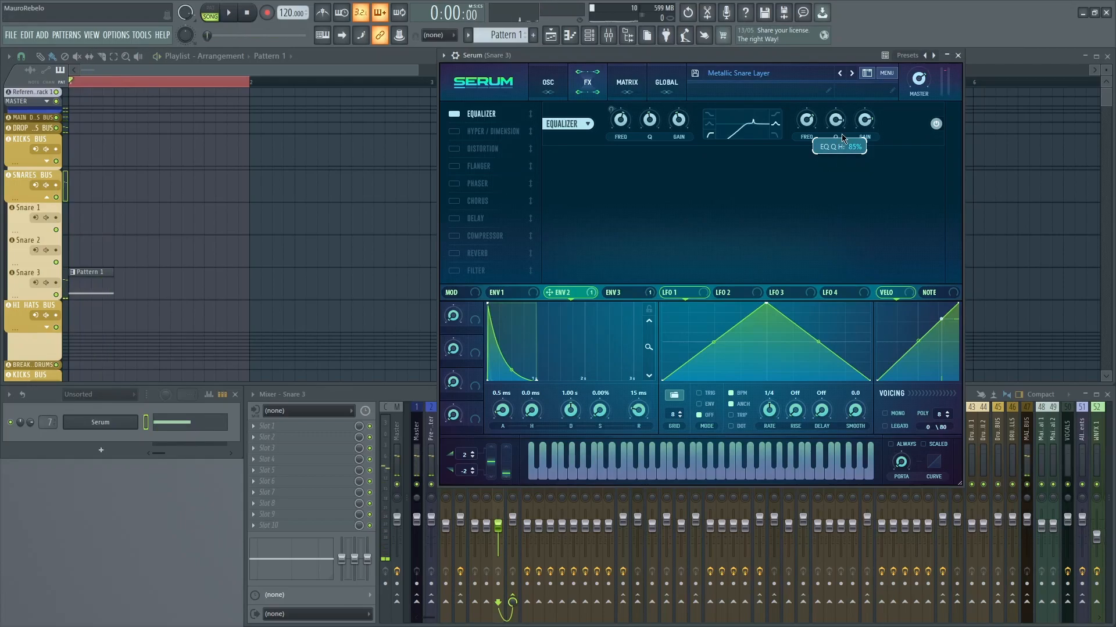
Detune Osc A to -1 semitone with fine tuning at 100 while auditioning the pattern.
left_click(548, 82)
key("space")
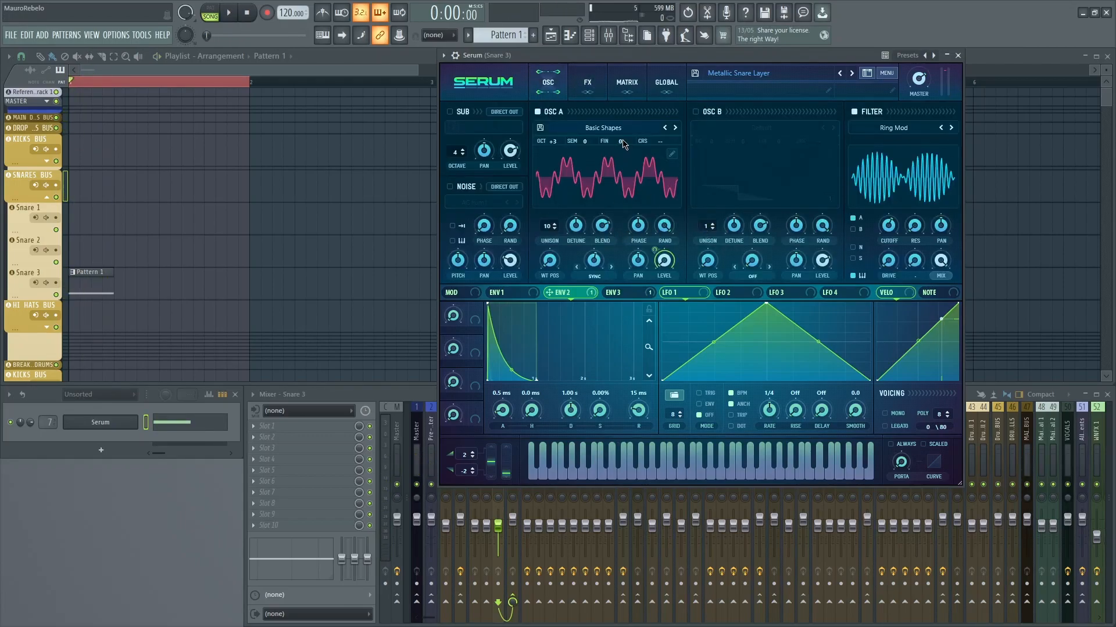
key("space")
left_click(587, 82)
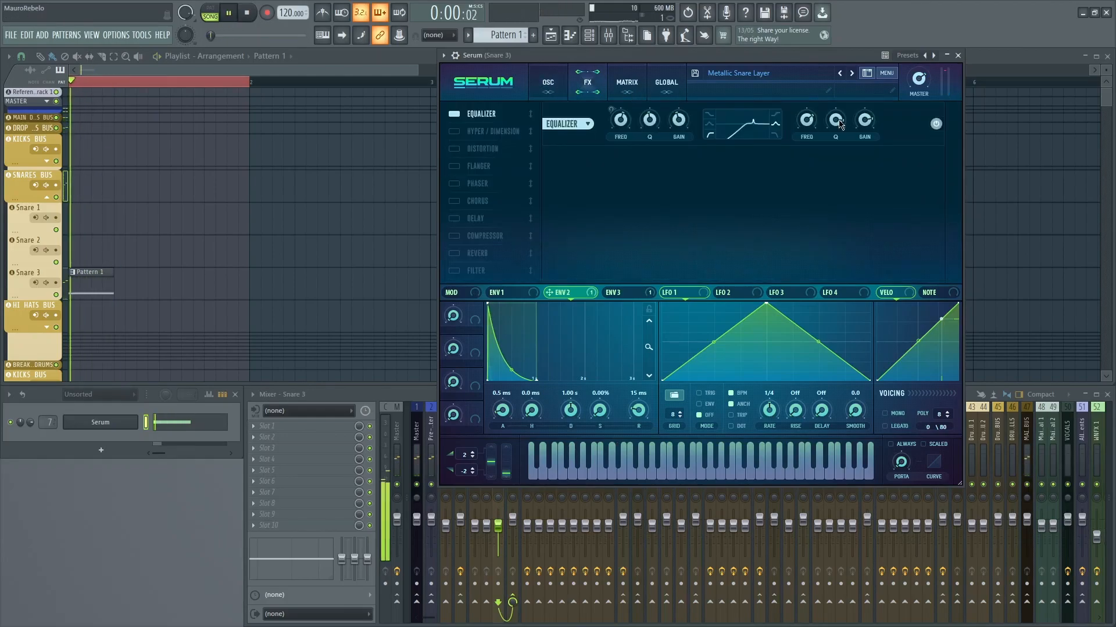
left_click(548, 82)
key("space")
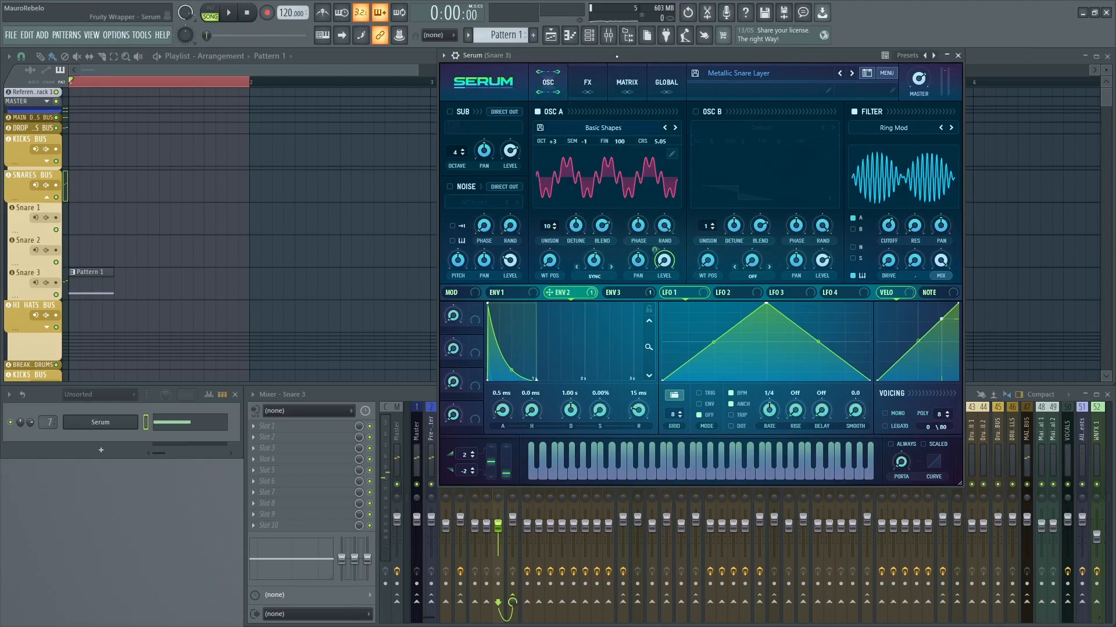
left_click_drag(617, 56, 427, 102)
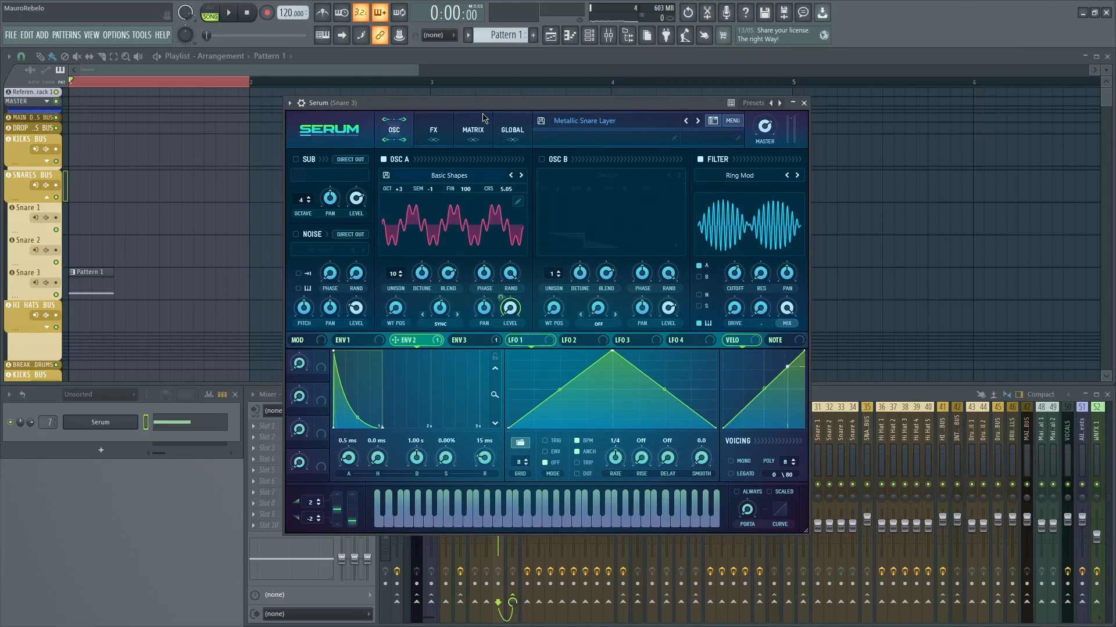
Review the patch's Matrix, Global and FX pages, then return to the oscillators and replay the pattern.
left_click(473, 131)
left_click(510, 131)
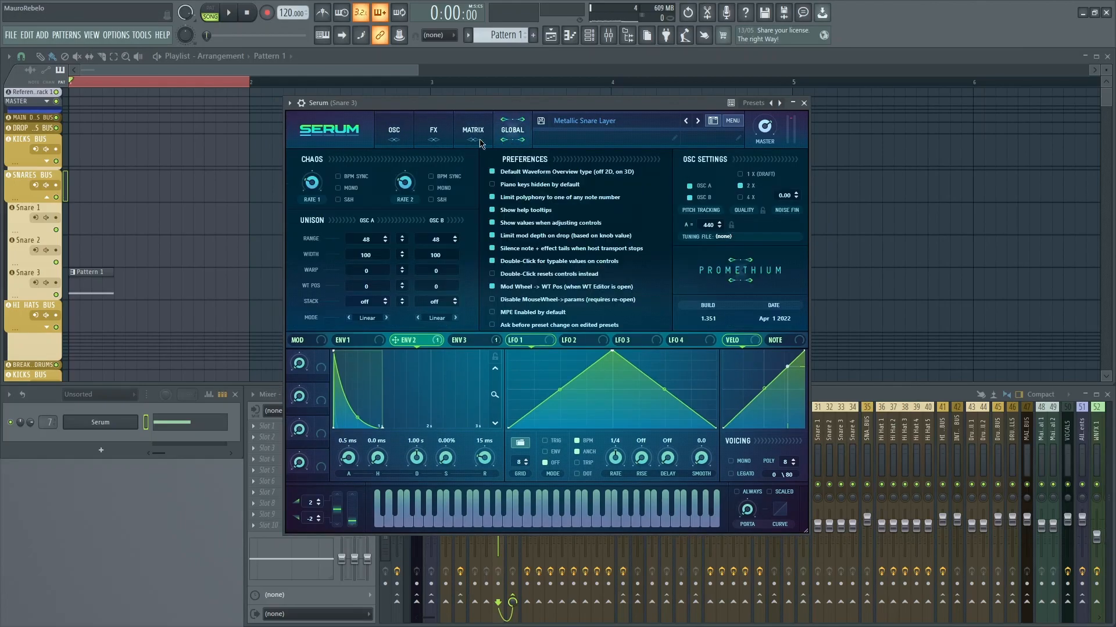
left_click(432, 131)
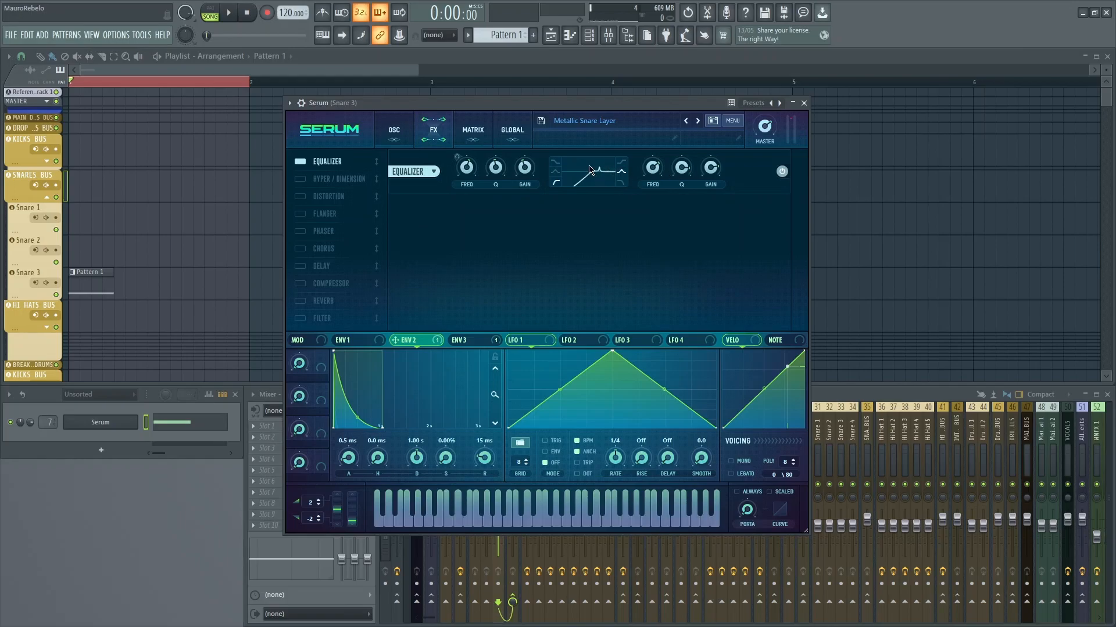
left_click(394, 131)
key("space")
key("space")
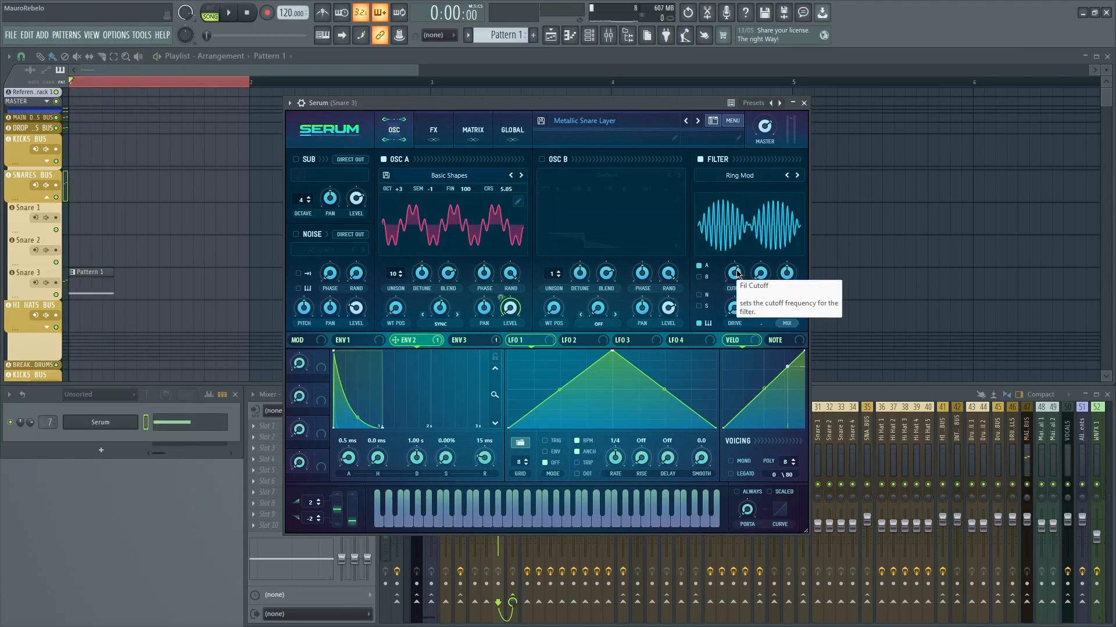
Set the Ring Mod filter cutoff to about 4119 Hz and the synth's master volume to 79% while replaying the pattern.
key("space")
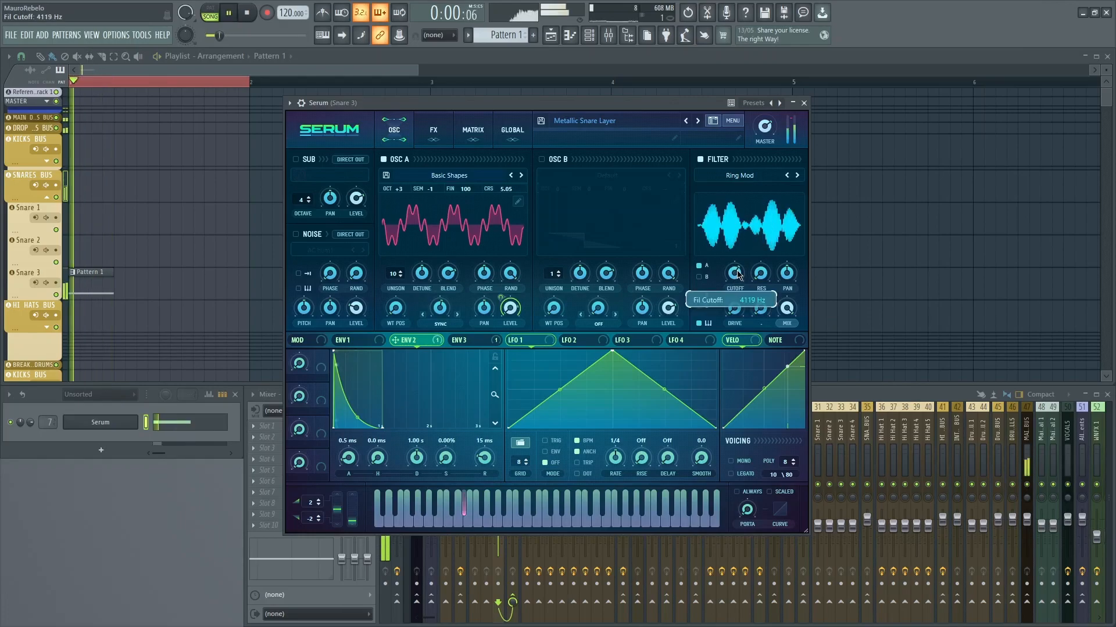
left_click(434, 131)
left_click(394, 130)
key("space")
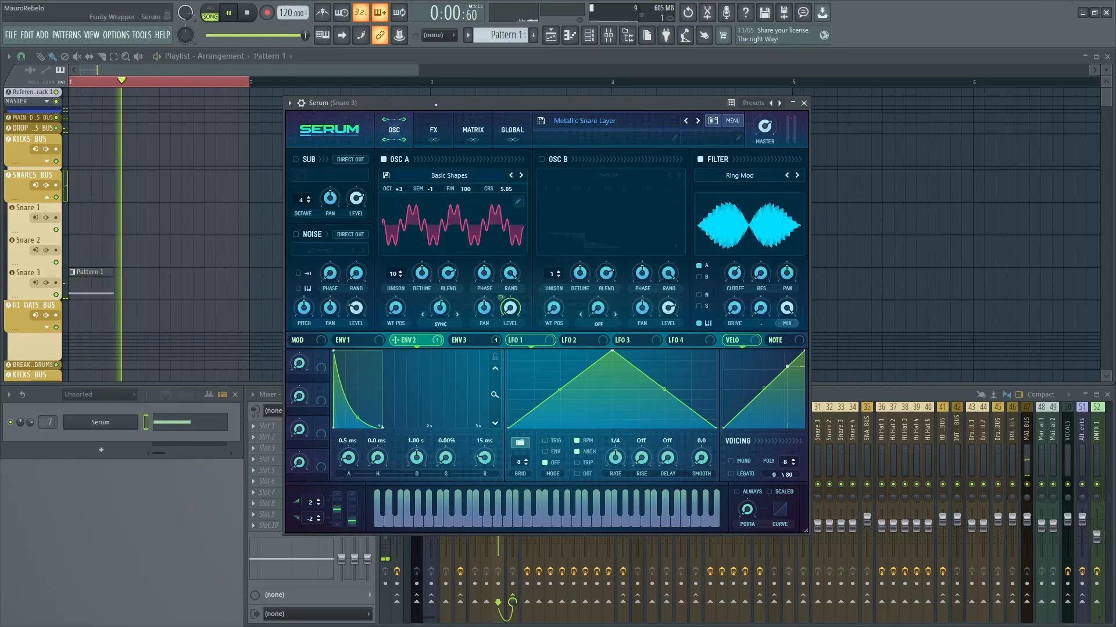
key("space")
key("space")
key("space")
key("space")
key("space")
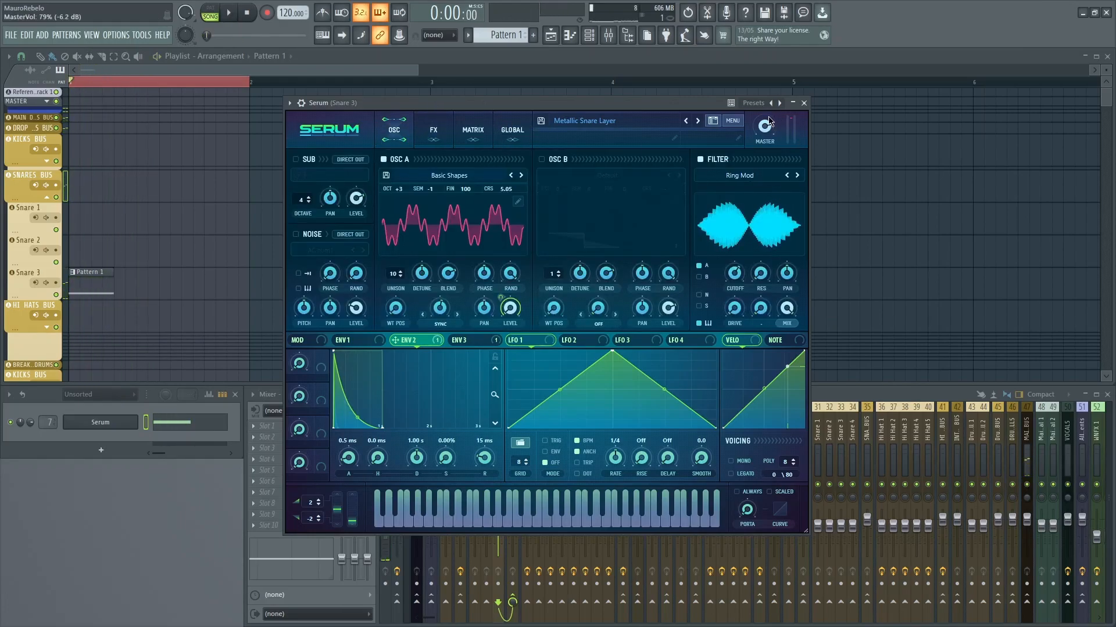
key("space")
key("space")
Enable Serum's Compressor effect in multiband mode and play the pattern.
left_click(434, 131)
left_click(300, 284)
key("space")
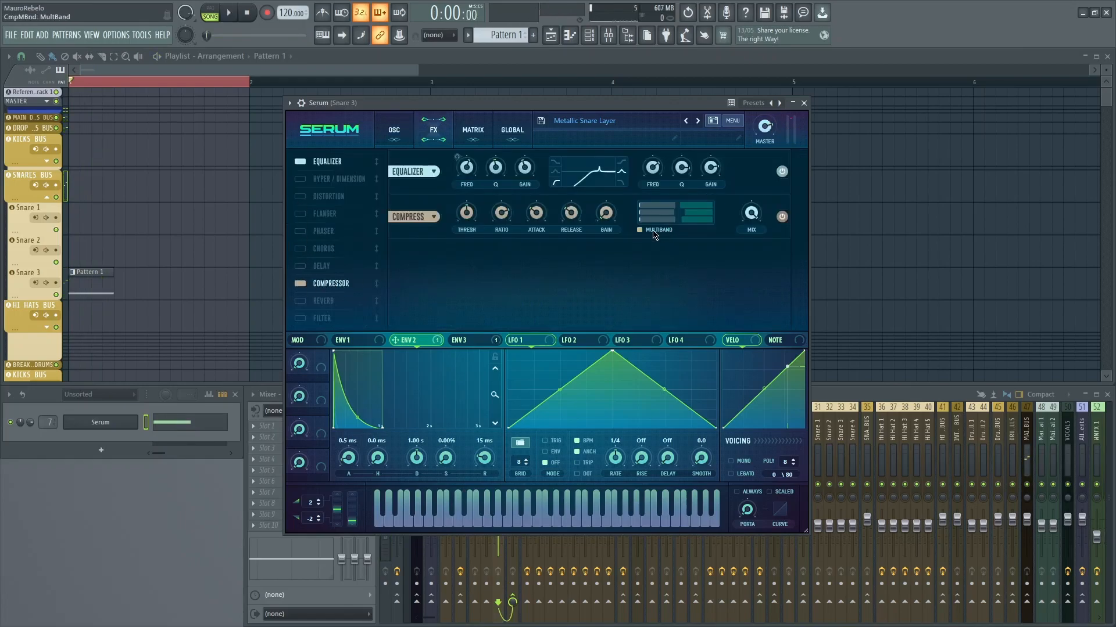
key("space")
Lower the compressor's threshold and lengthen its release while auditioning the pattern.
left_click_drag(467, 213, 476, 259)
key("space")
key("space")
key("space")
key("space")
key("space")
key("space")
key("space")
key("space")
left_click_drag(571, 213, 605, 176)
key("space")
key("space")
key("space")
key("space")
Move the compressor directly below the equalizer and adjust its multiband levels, with the high band at 87%.
left_click_drag(335, 285, 352, 178)
key("space")
key("space")
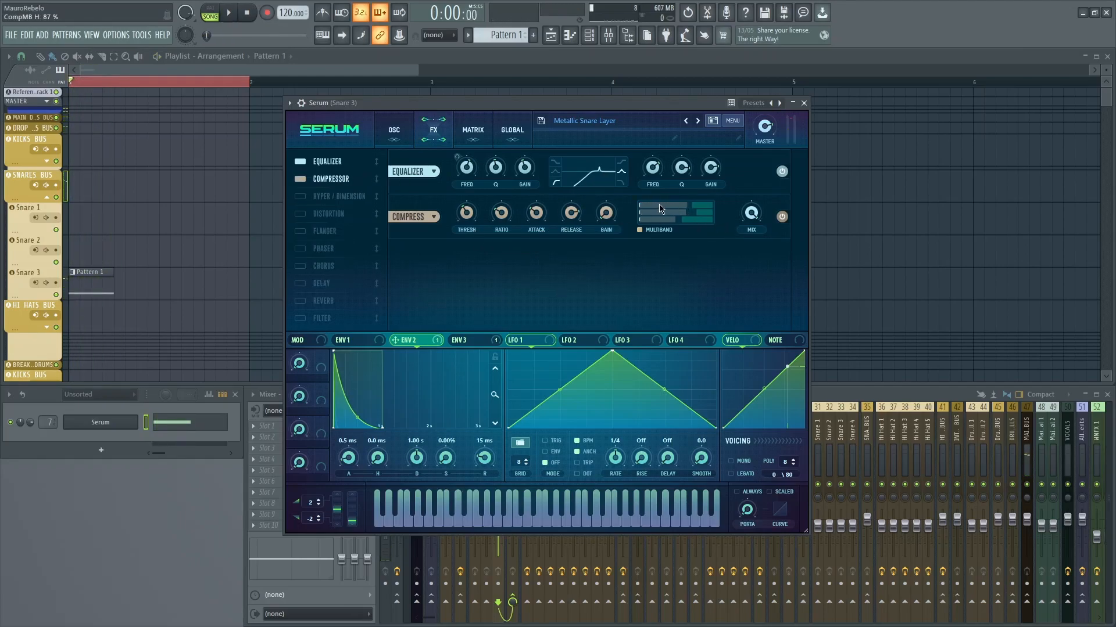
key("space")
key("space")
key("space")
key("space")
Enable the reverb, place it directly below the compressor, and raise its mix slightly while auditioning.
left_click(300, 300)
left_click_drag(325, 300, 336, 196)
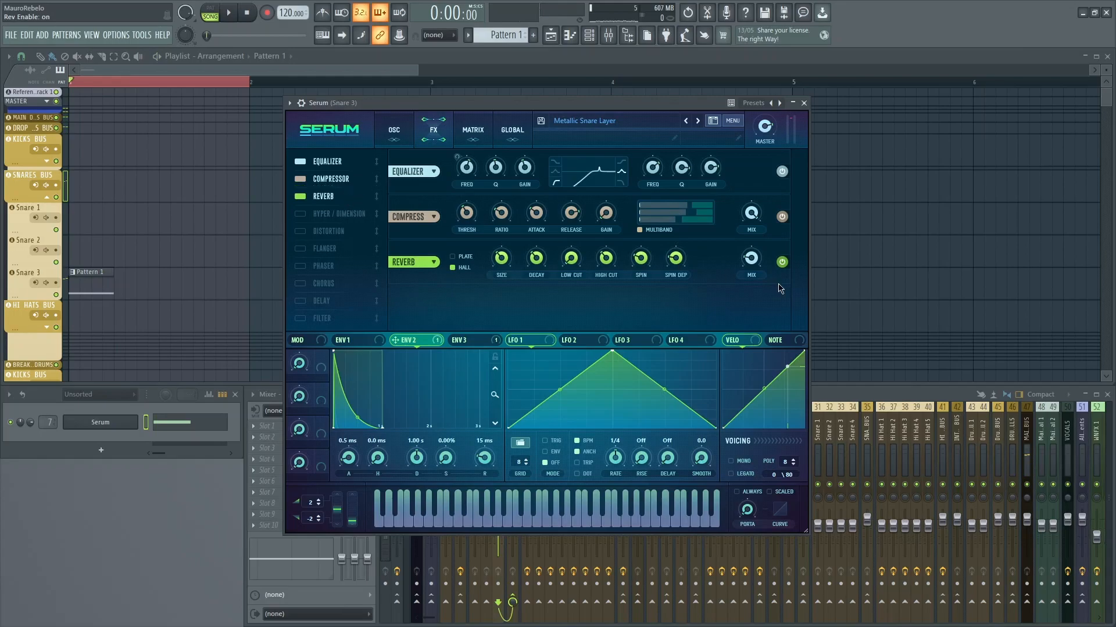
left_click_drag(748, 259, 749, 251)
key("space")
key("space")
key("space")
Switch the reverb to Plate and set its mix to about 27% while replaying the pattern.
left_click(452, 257)
key("space")
key("space")
key("space")
key("space")
key("space")
key("space")
key("space")
key("space")
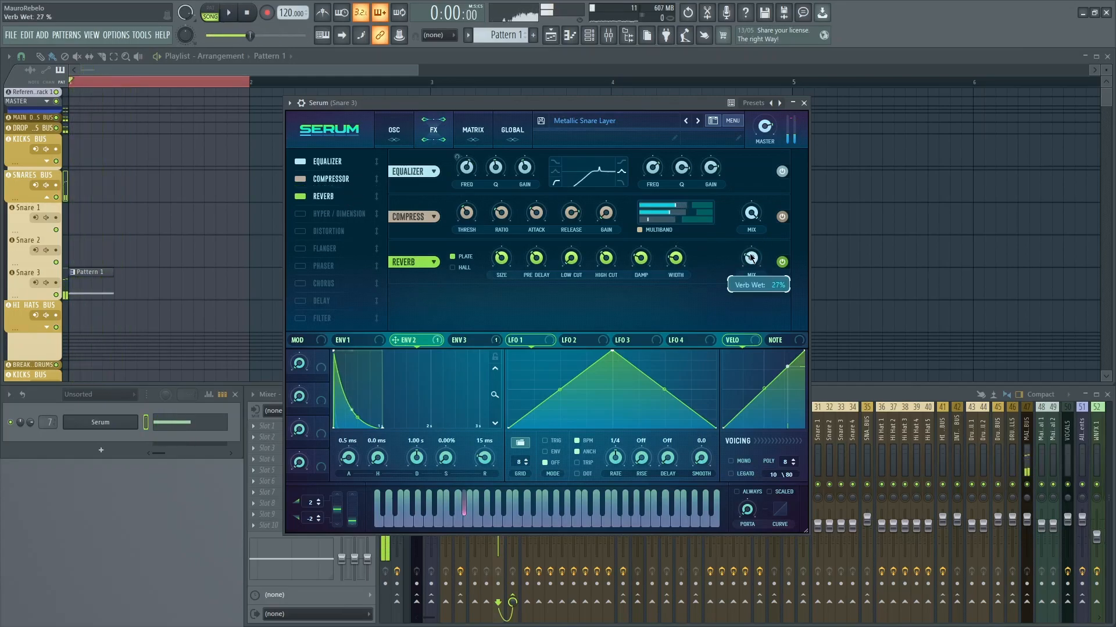
Set the plate reverb's pre-delay to about 8 ms while replaying the pattern.
key("space")
key("space")
key("space")
key("space")
key("space")
key("space")
key("space")
key("space")
key("space")
key("space")
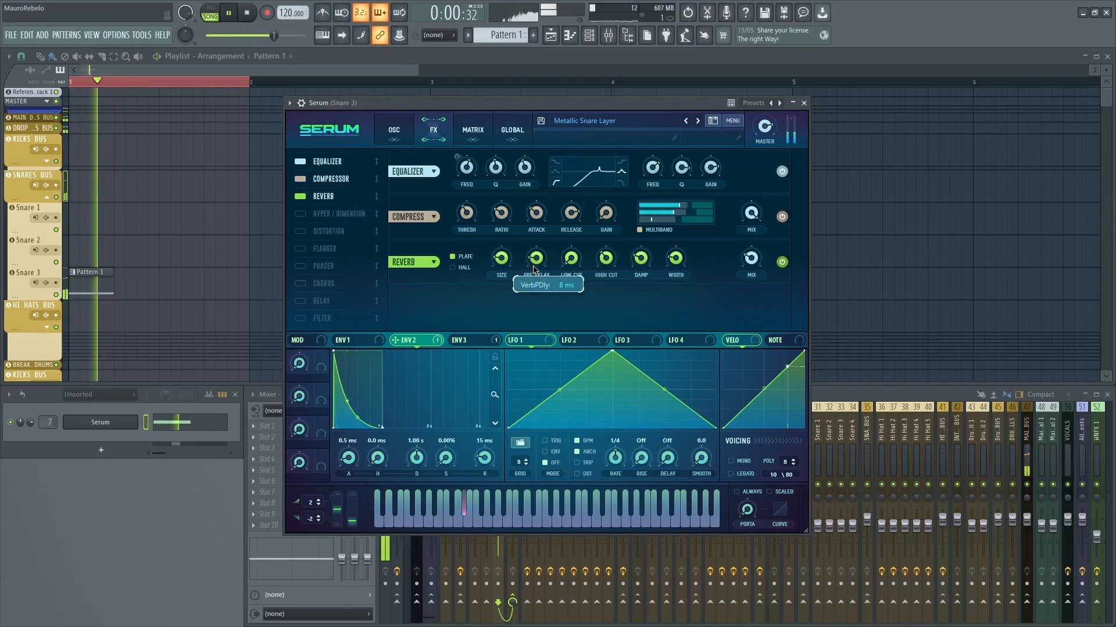
Raise the reverb's low cut and adjust its high cut while replaying the pattern.
key("space")
key("space")
key("space")
key("space")
key("space")
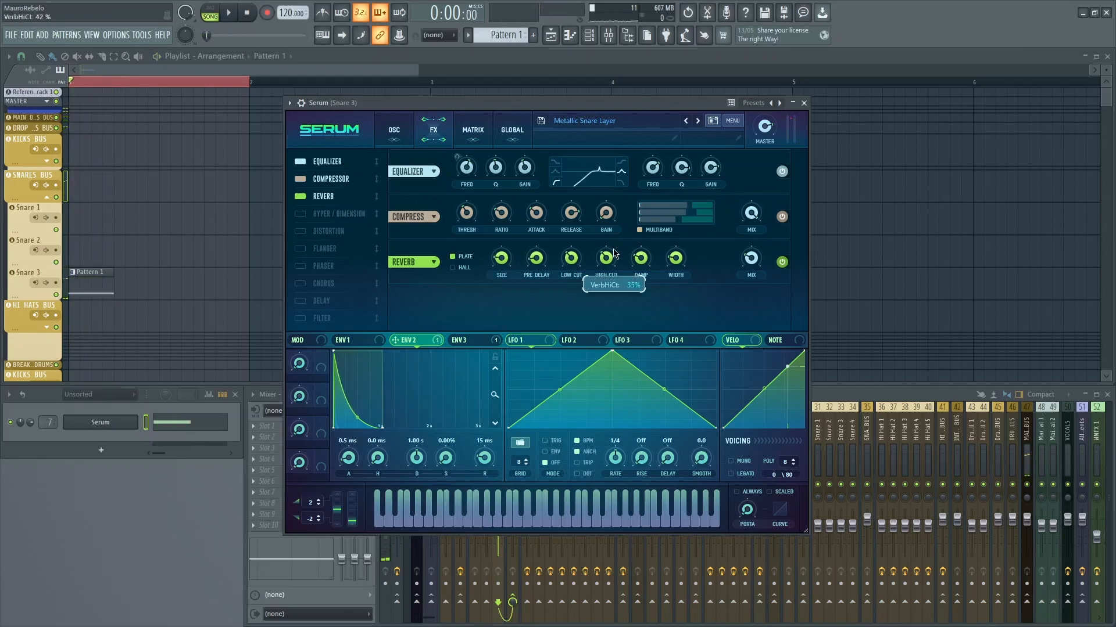
key("space")
key("space")
Switch the reverb back to Hall and audition the processed snare layer.
key("space")
key("space")
key("space")
key("space")
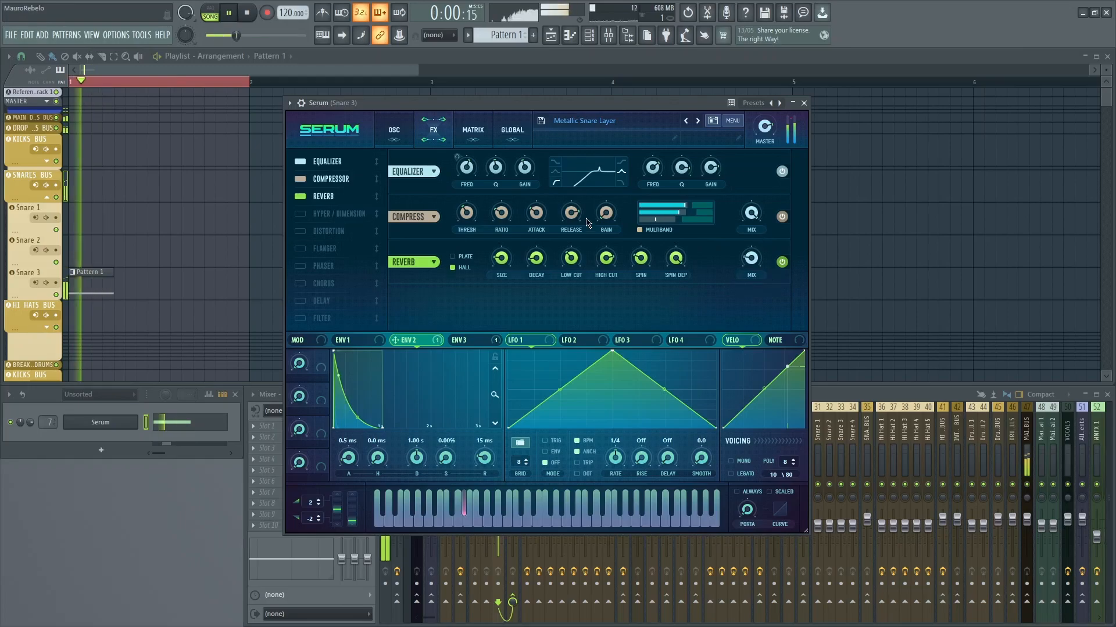
key("space")
key("space")
key("space")
key("space")
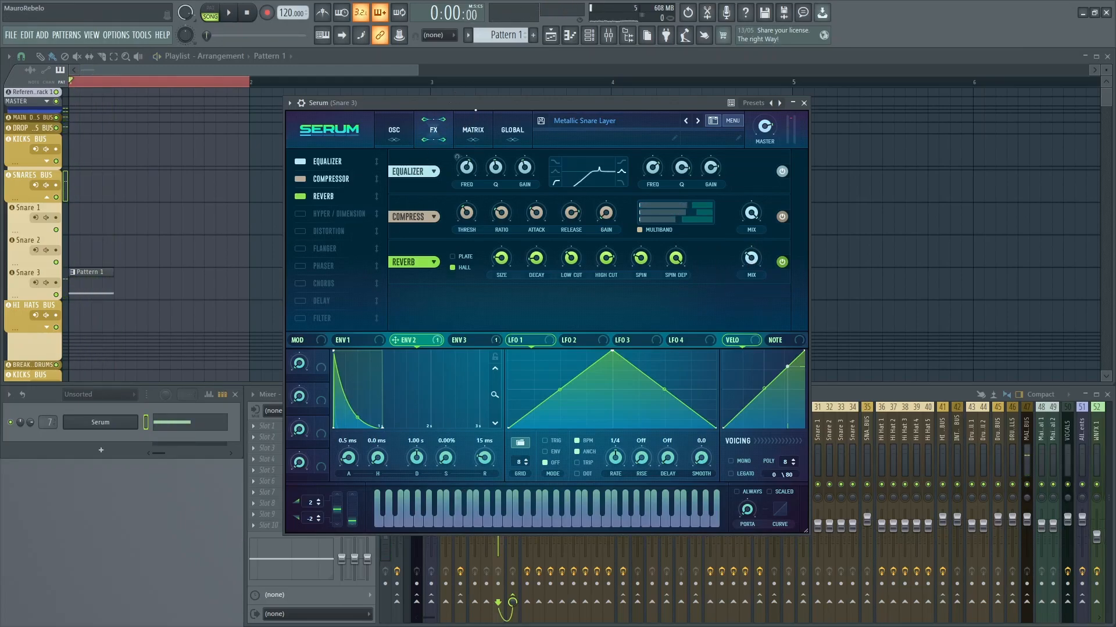
Close Serum and load Fruity Parametric EQ 2 on the Snare 3 mixer track with the 20Hz + 18kHz cut preset.
key("Escape")
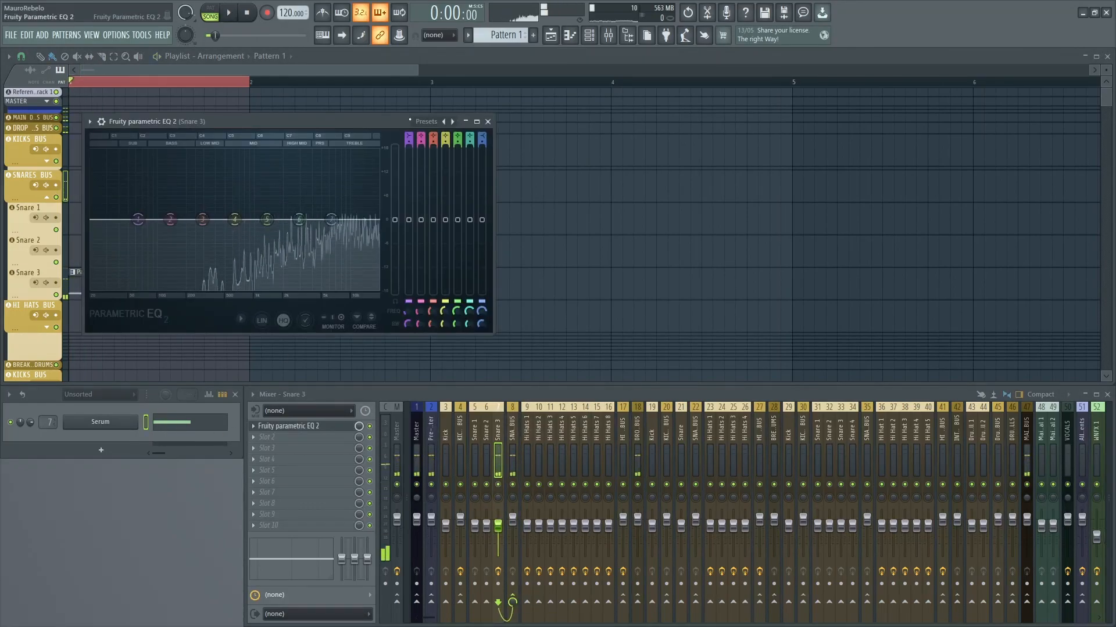
left_click(427, 123)
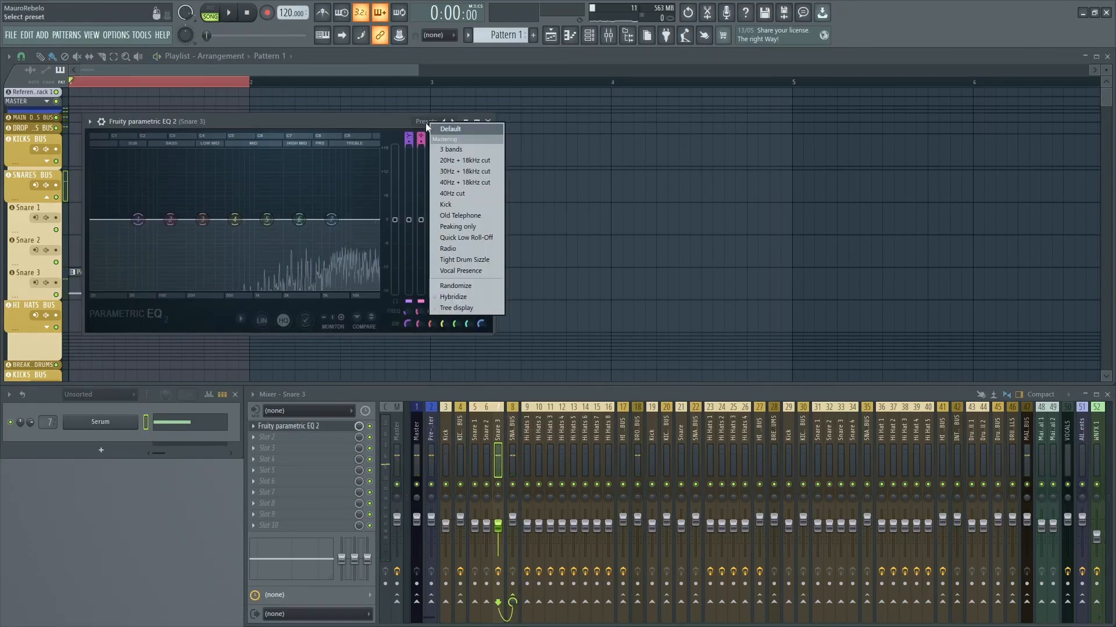
left_click(449, 162)
Raise the EQ's high-pass band to about 589 Hz and lower the low-pass band's cutoff slightly.
left_click_drag(405, 317, 404, 312)
key("space")
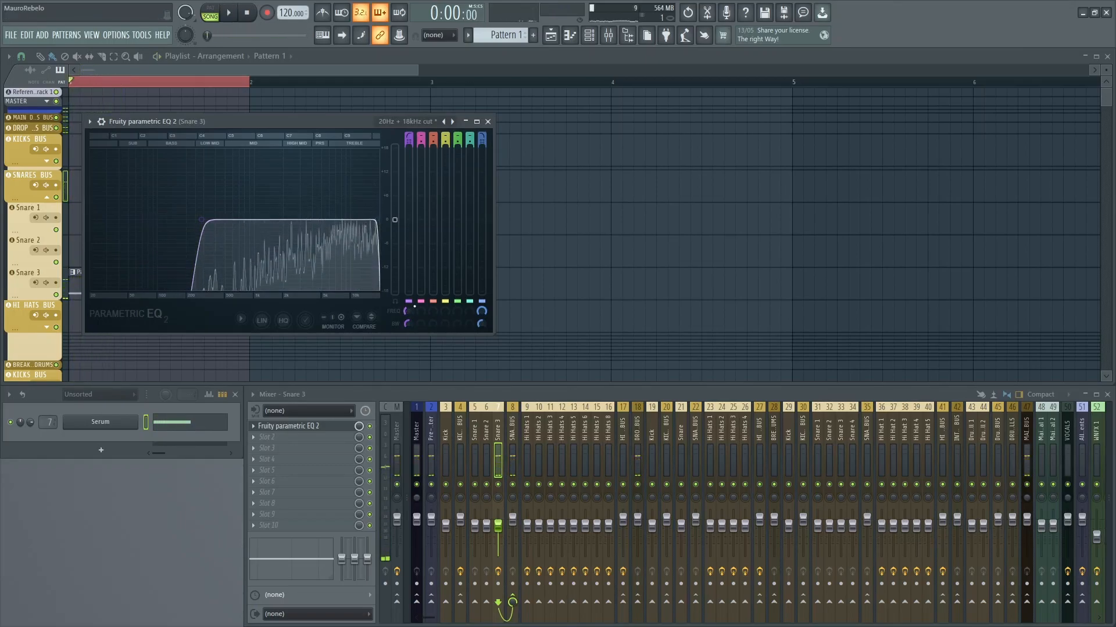
left_click_drag(406, 312, 406, 303)
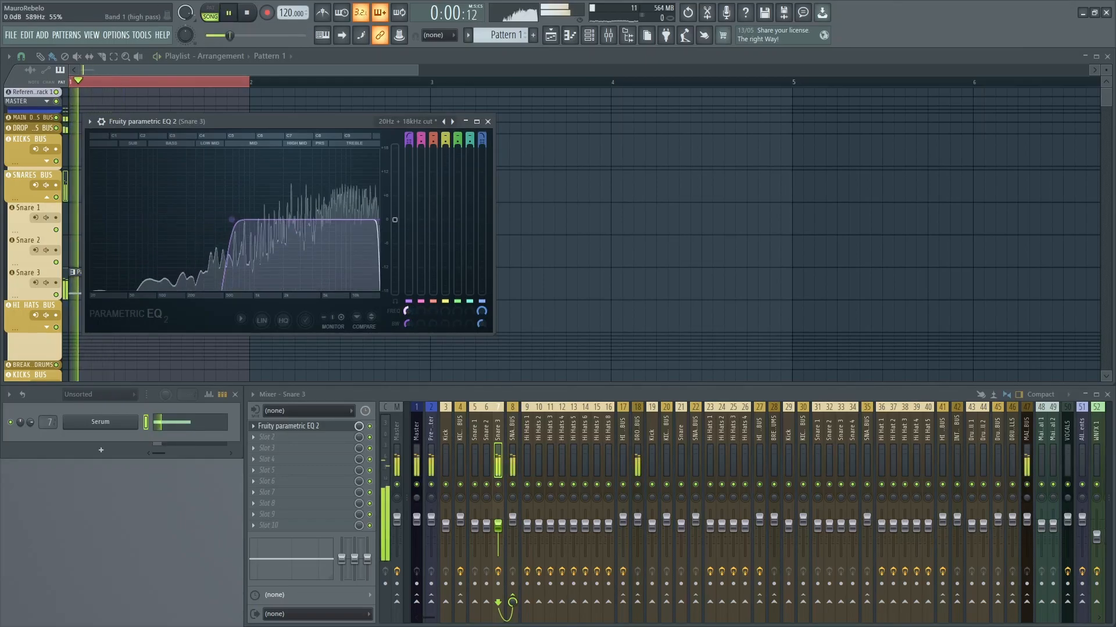
key("space")
right_click(479, 311)
left_click(508, 493)
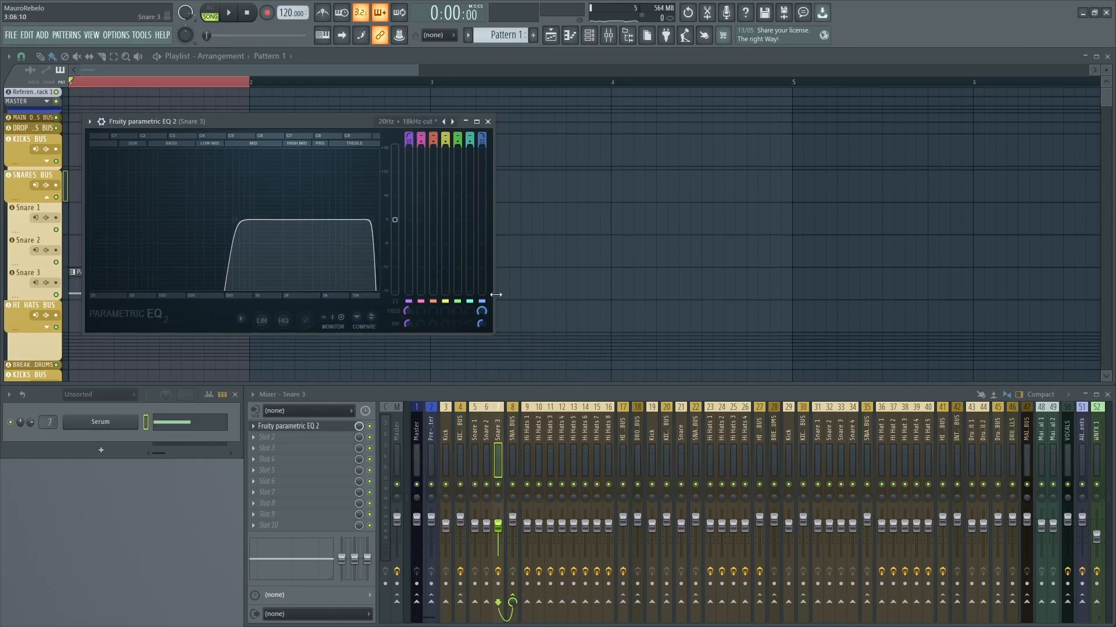
Replay the snare layer and examine its filtered spectrum in the parametric EQ.
left_click_drag(305, 121, 311, 120)
key("space")
key("space")
key("space")
key("space")
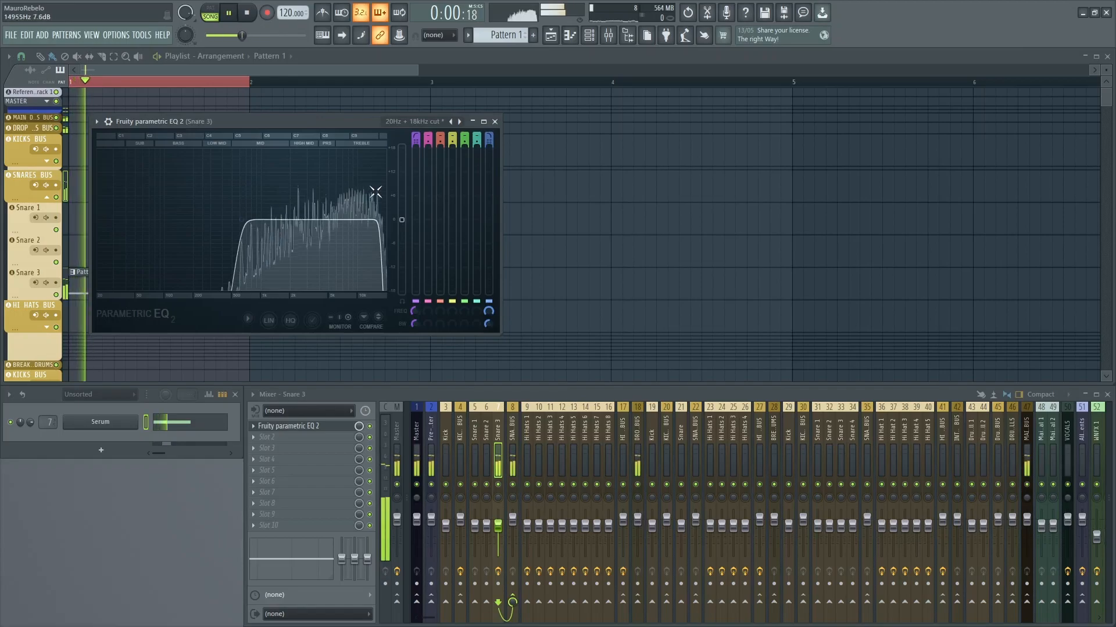
Close the equalizer and give the pattern the Snare 3 name and track colour while replaying it.
key("space")
key("space")
key("space")
key("space")
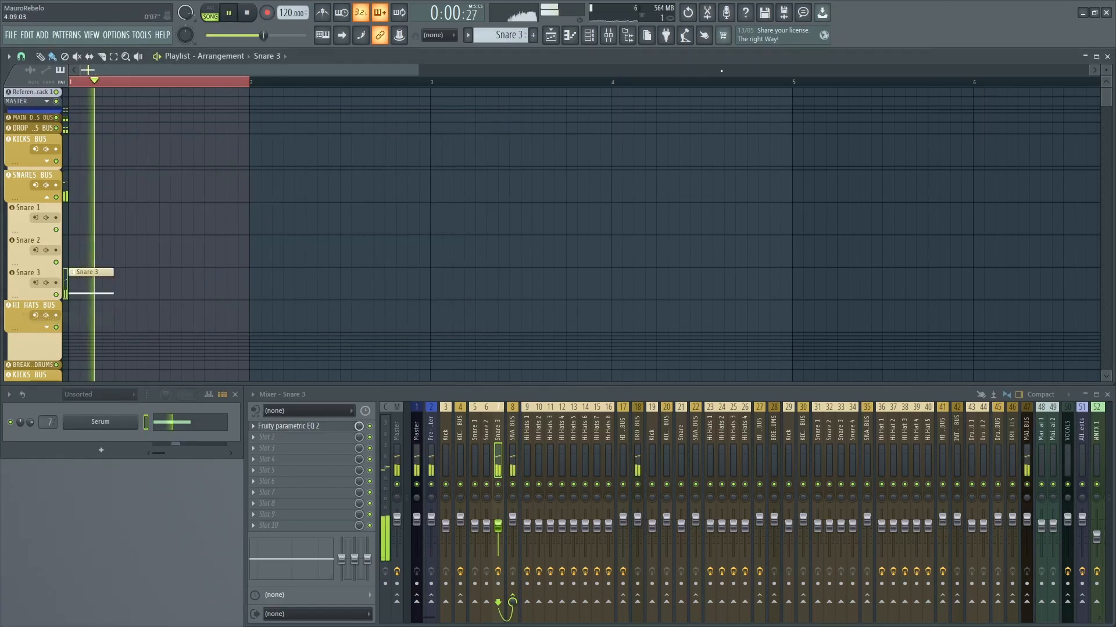
key("space")
Open the Presave Bonus folder under My Sample Packs and try the KAVAL Snare Higher sample on the Snare 1 track.
left_click(627, 35)
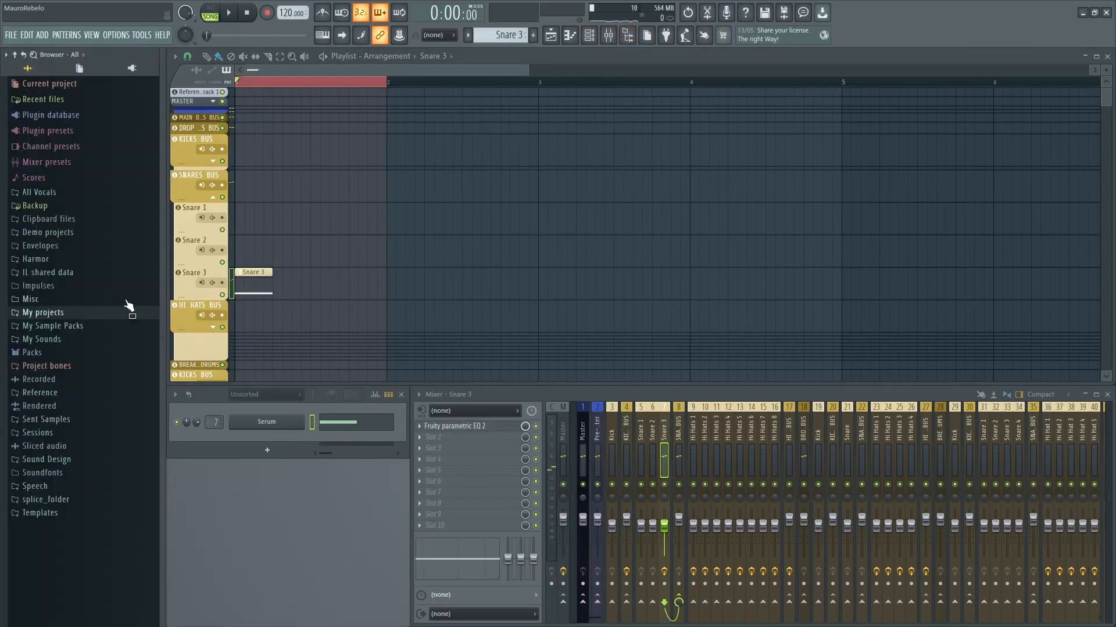
left_click(60, 325)
left_click(106, 402)
left_click_drag(191, 371, 238, 220)
key("space")
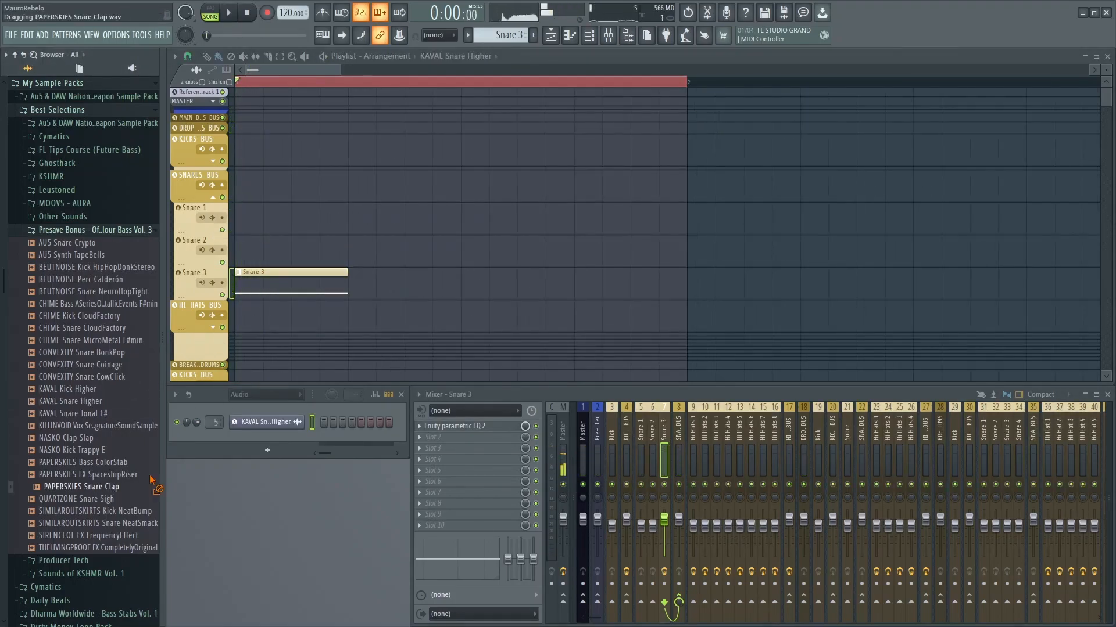
Place the PAPERSKIES Snare Clap sample on the Snare 1 track and reset the Snare 3 mixer fader.
left_click_drag(81, 486, 247, 221)
right_click(662, 523)
left_click(690, 587)
scroll(369, 82, "up", 3)
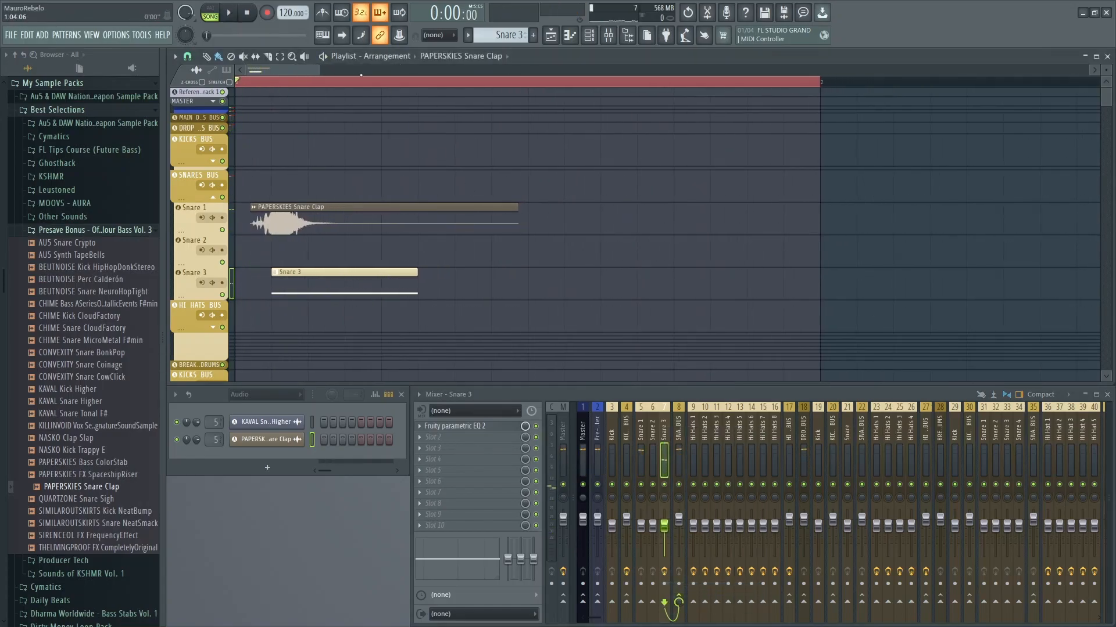
Consolidate the Snare 3 clip to a 32Bit float stereo WAV and delete the extra playlist track below Snare 2.
left_click(324, 85)
key("ctrl+alt+c")
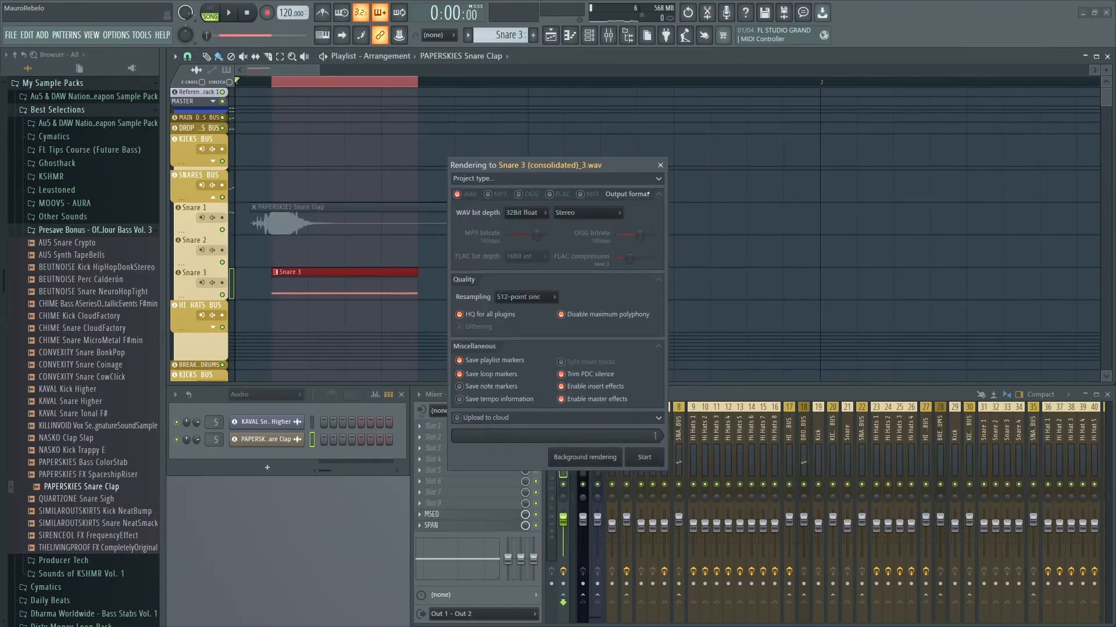
right_click(215, 271)
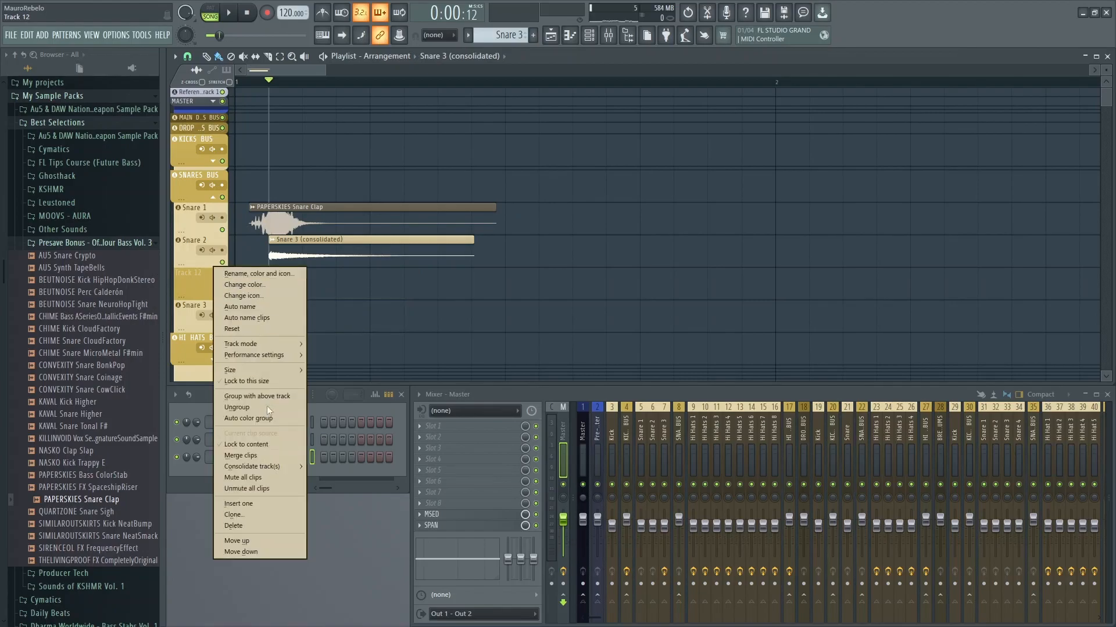
left_click(233, 525)
scroll(270, 242, "up", 2)
Trim the clap's lead-in and add a volume automation clip with a short fade-in over the consolidated Snare 3 sample.
left_click(294, 240)
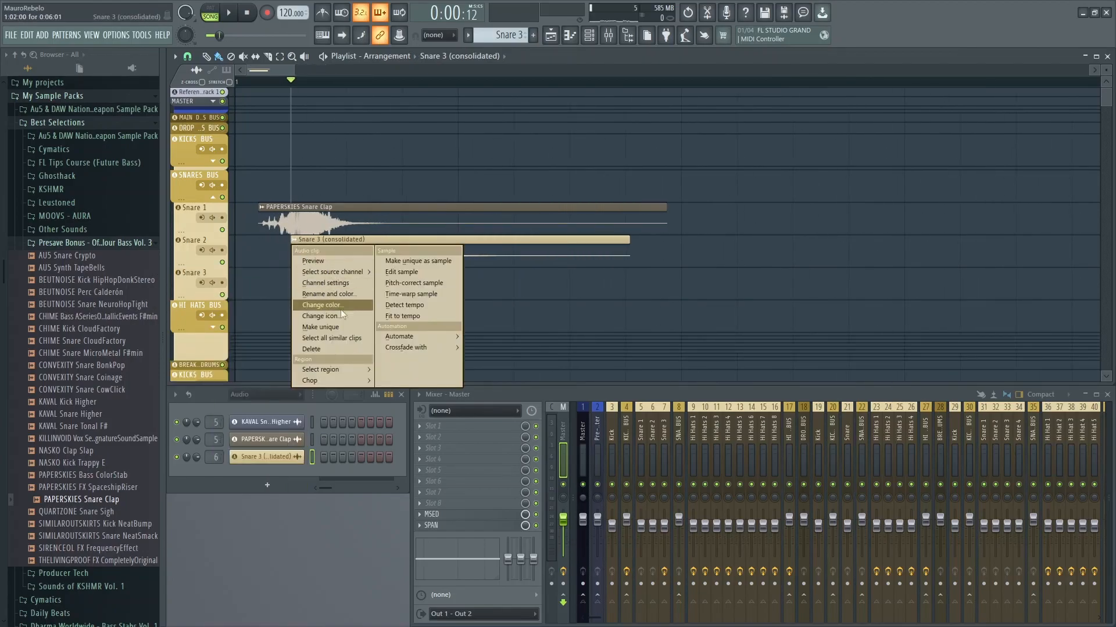
left_click(485, 348)
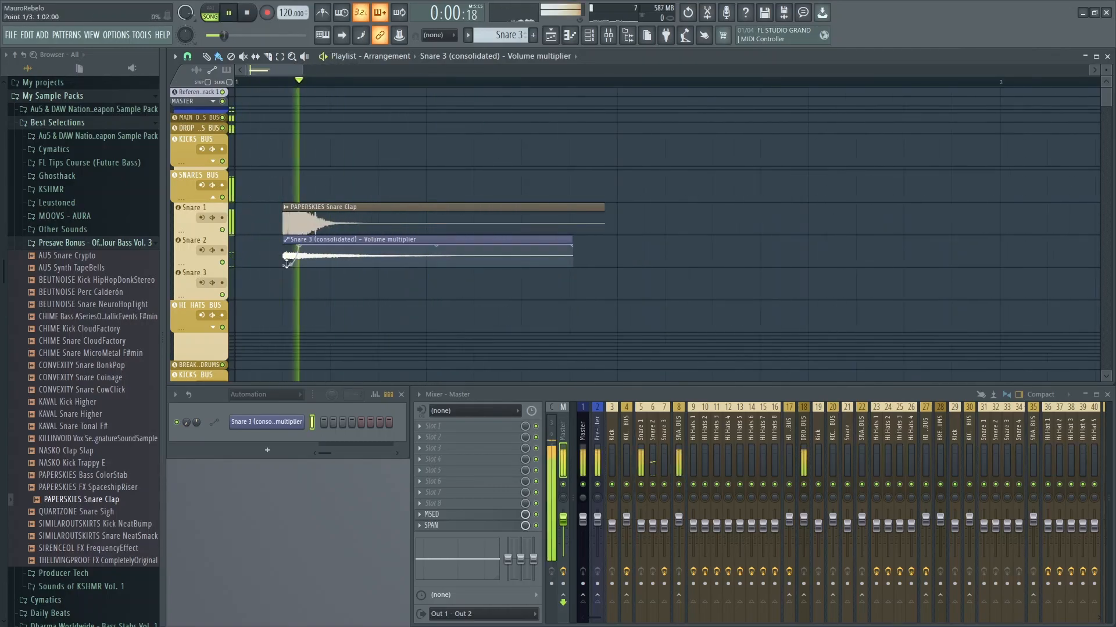
scroll(287, 258, "up", 1)
Compare the layered snares with the volume automation moved off the consolidated clip and back over it.
key("space")
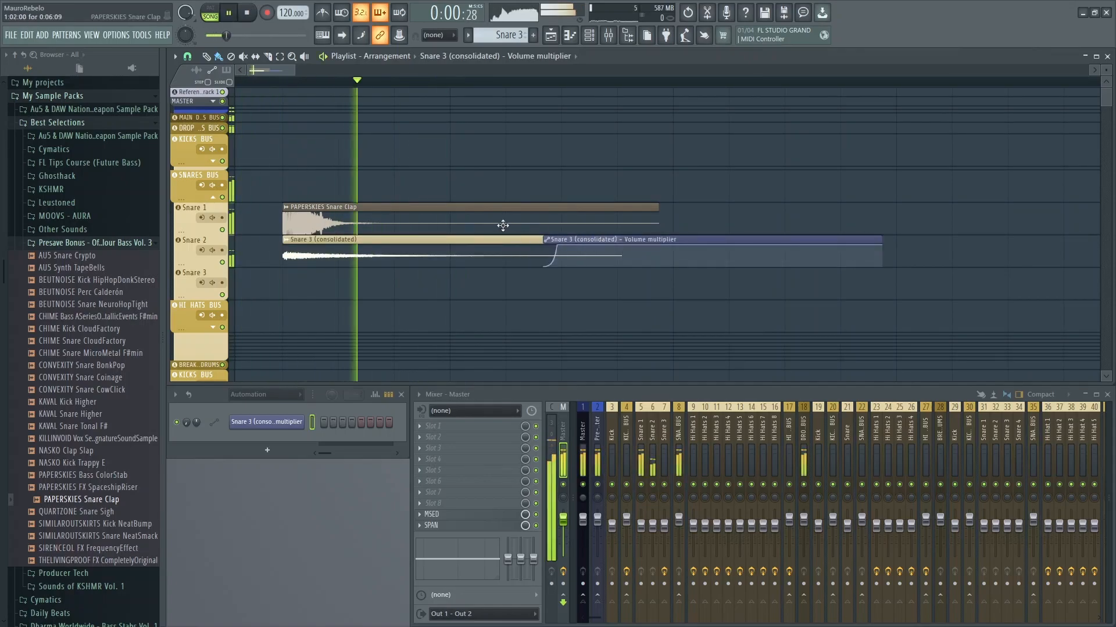
scroll(367, 255, "down", 1)
scroll(362, 258, "down", 1)
key("space")
left_click(266, 240)
left_click(286, 201)
key("space")
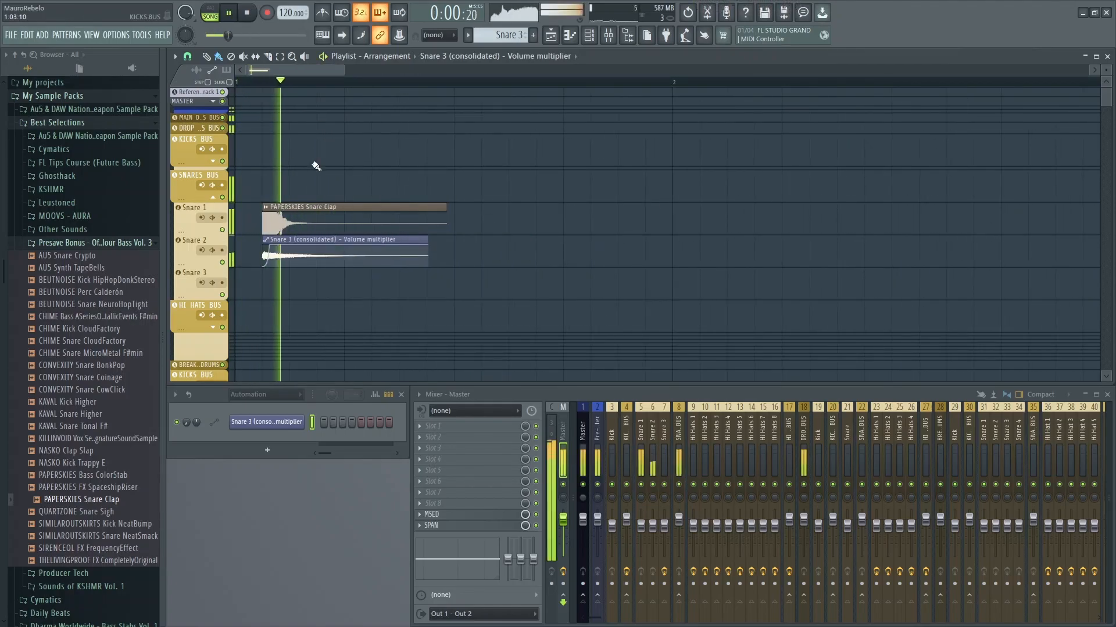
Select the SNARES BUS mixer track and replay the layered snares.
scroll(427, 166, "up", 1)
key("space")
key("space")
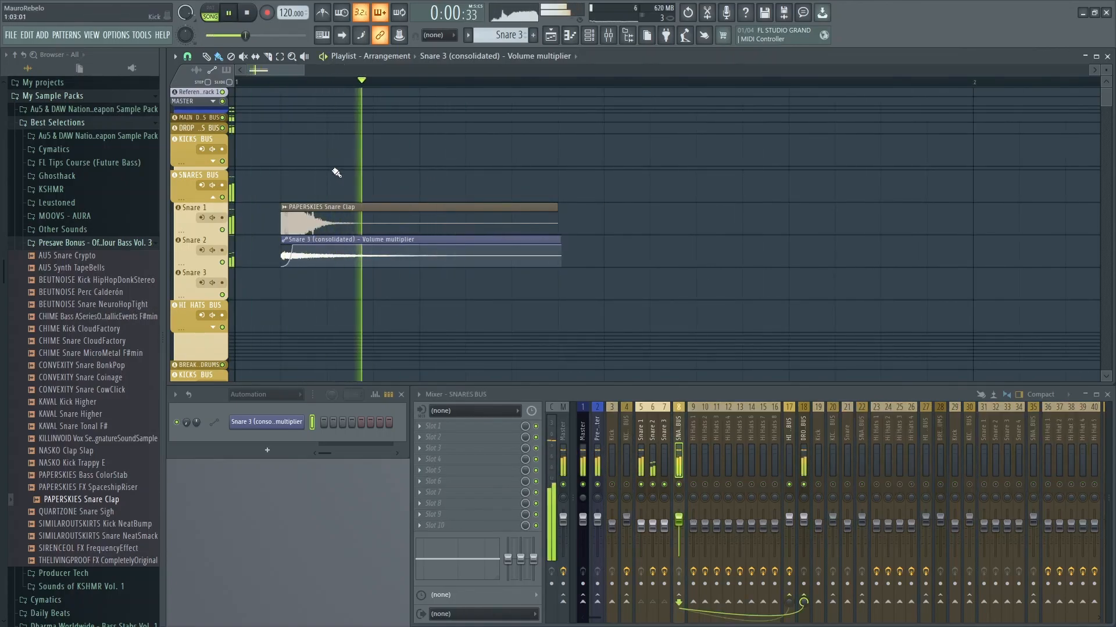